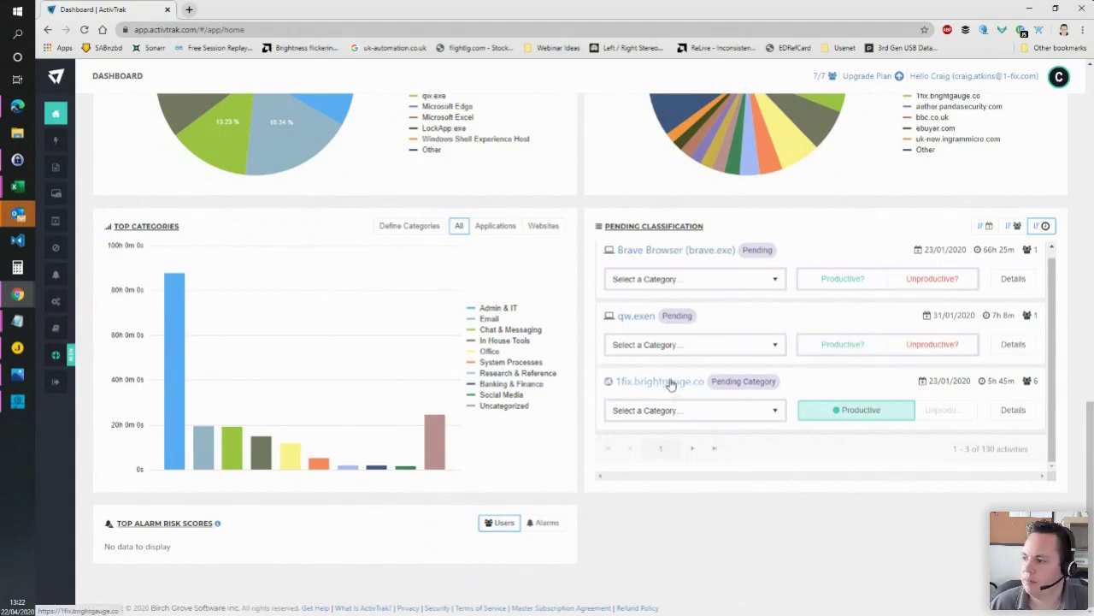
Step: Categorize the pending site 1fix.brightgauge.co as Admin & IT and 1fixlimited.breathehr.com as HR & Hiring
left_click(775, 411)
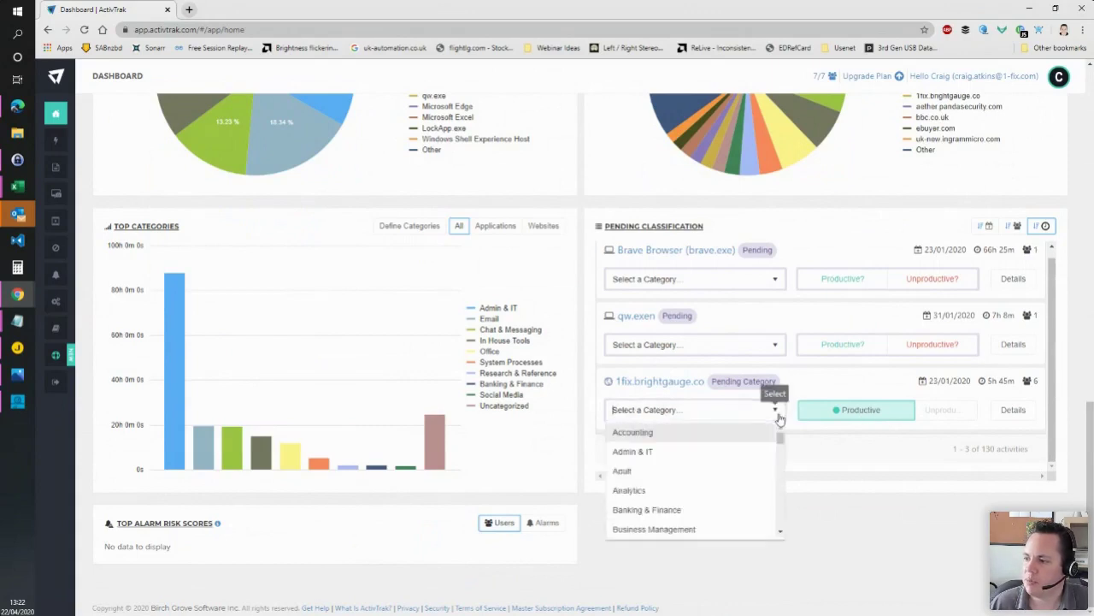
left_click(669, 452)
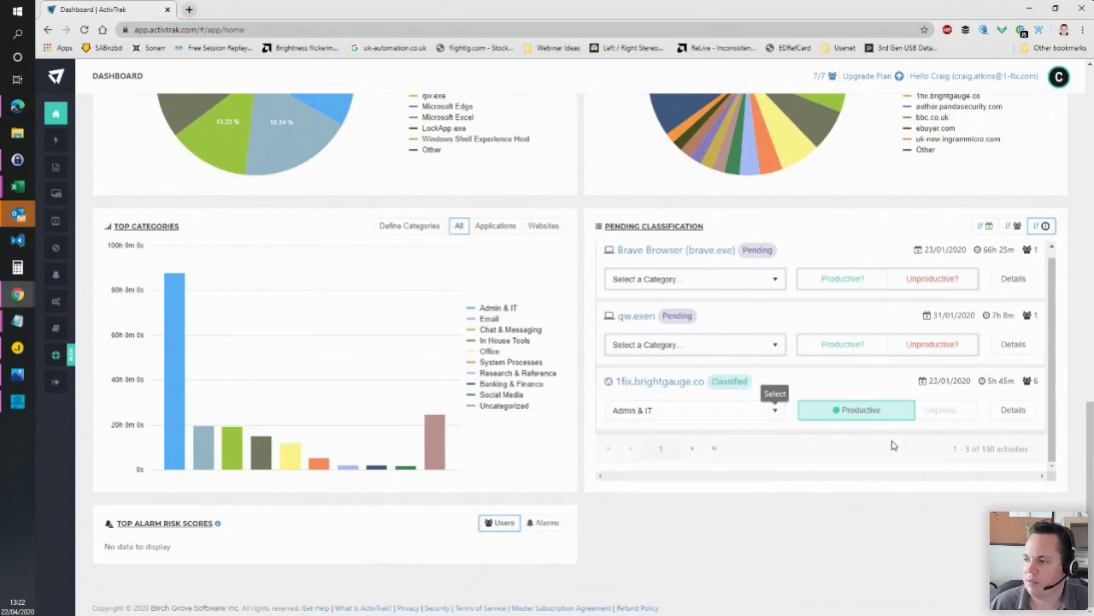
left_click(694, 449)
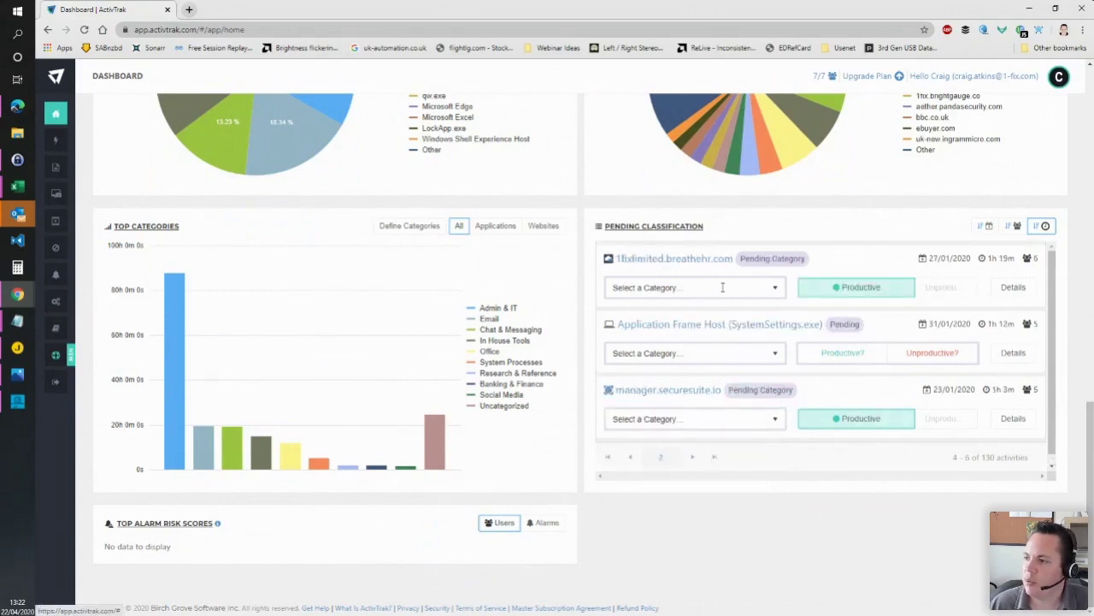
left_click(776, 294)
scroll(660, 368, "down", 5)
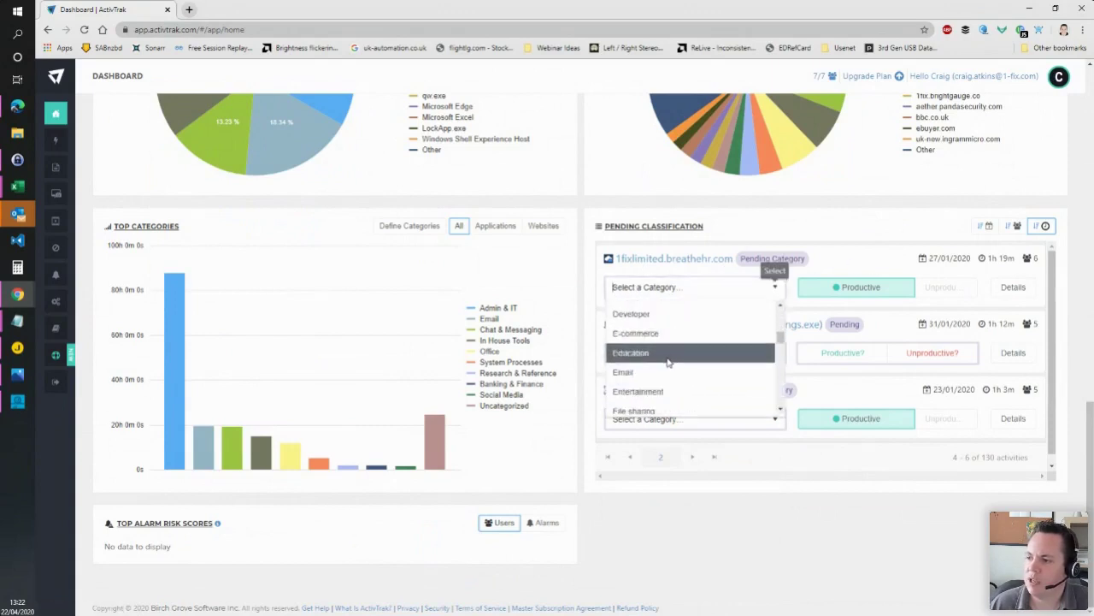
left_click(657, 374)
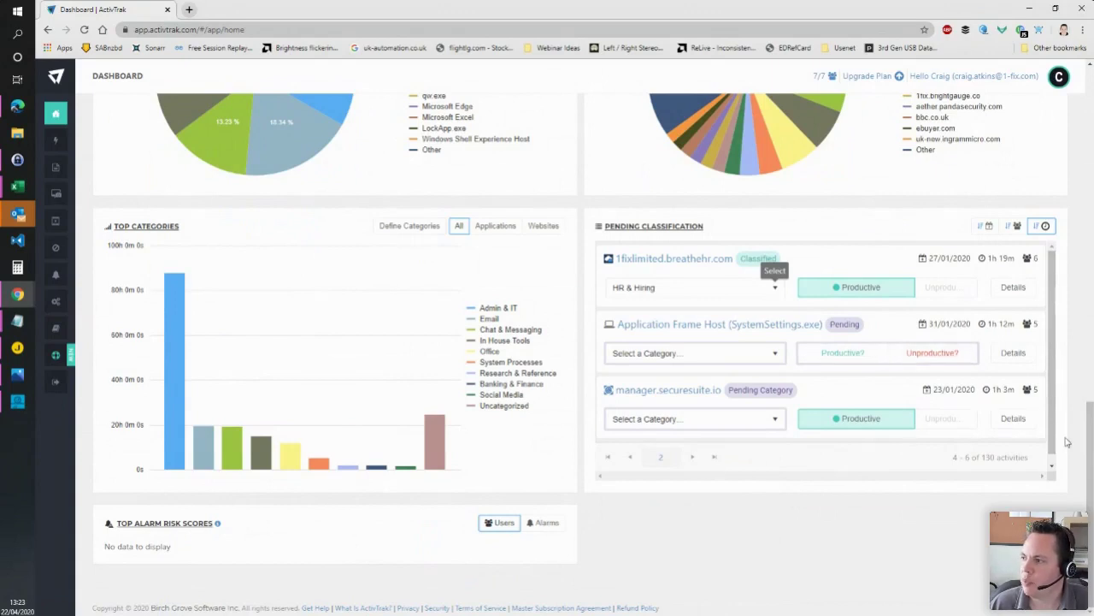
Step: Browse through the further pages of activities pending classification, up to page 7
left_click(691, 458)
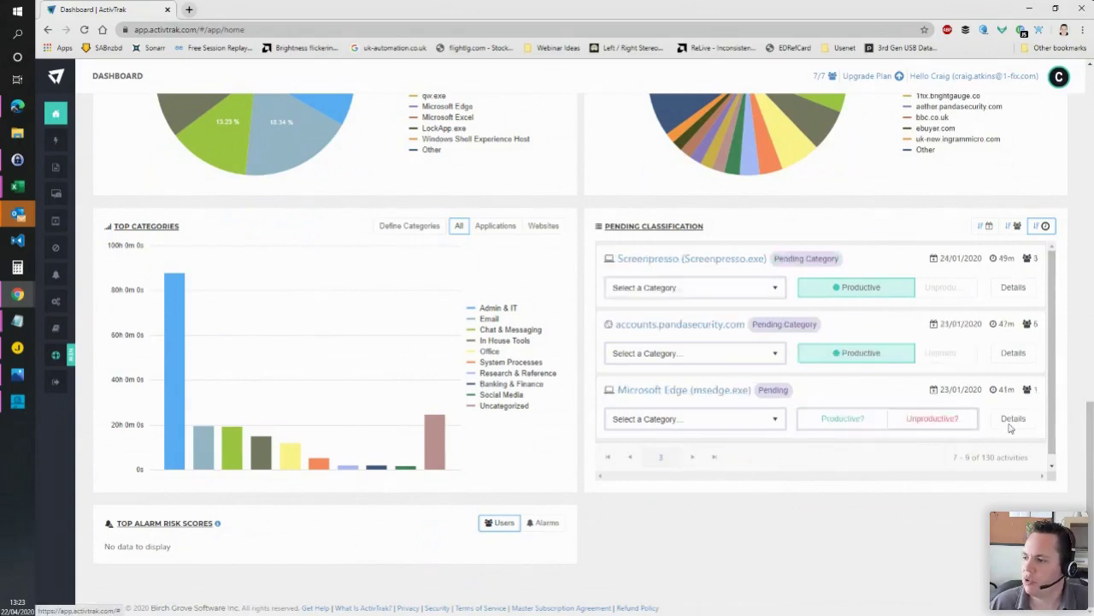
left_click(694, 460)
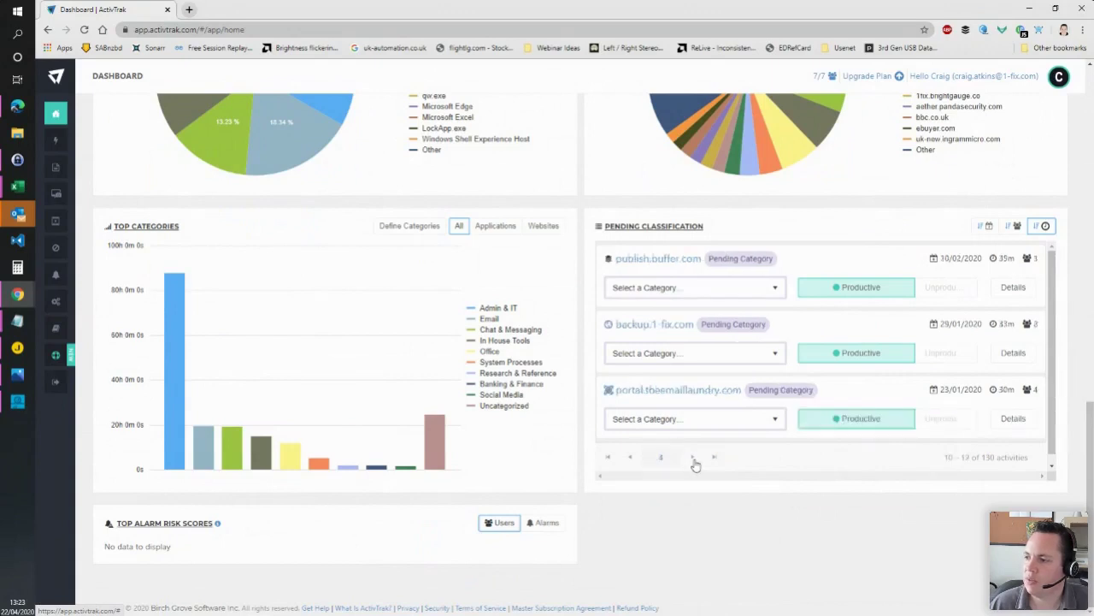
left_click(693, 460)
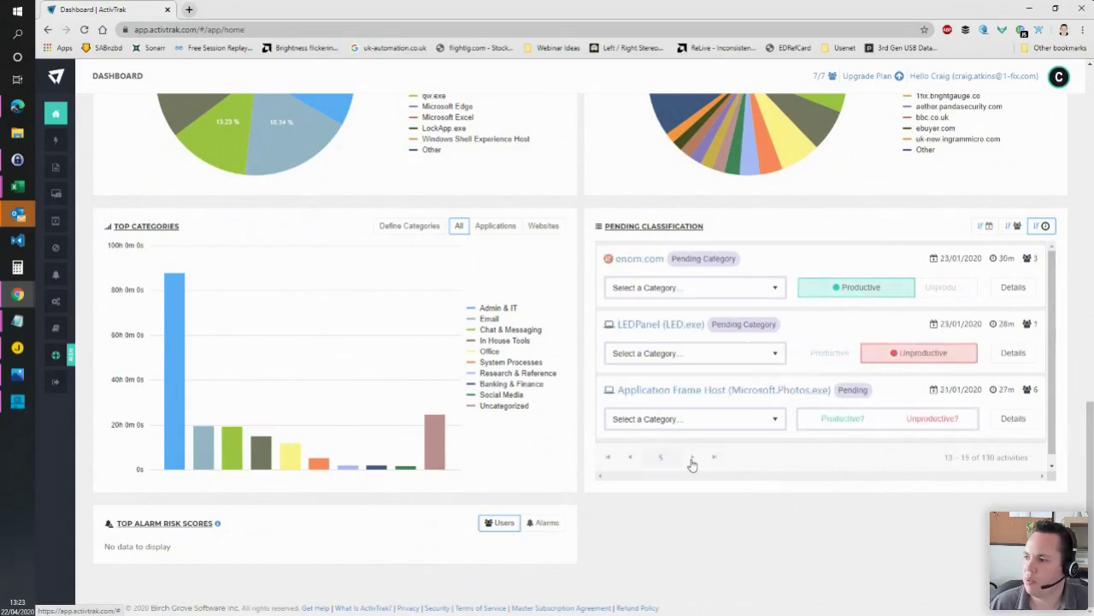
left_click(692, 460)
left_click(693, 460)
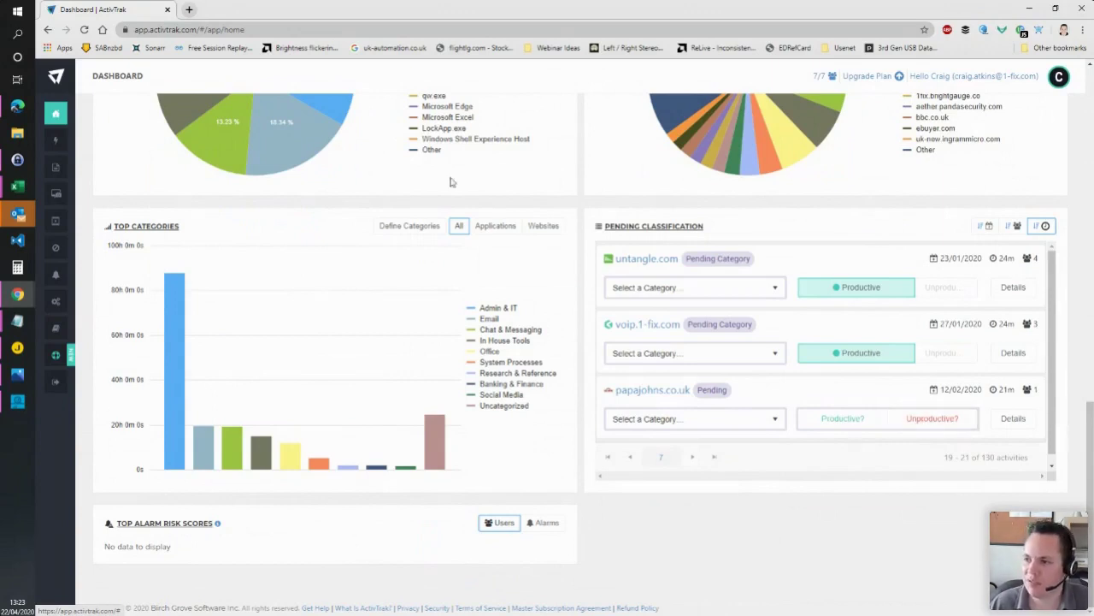
Step: Open the report of websites with undefined productivity and visit itskillsmanagement-my.sharepoint.com from its row
scroll(659, 312, "up", 15)
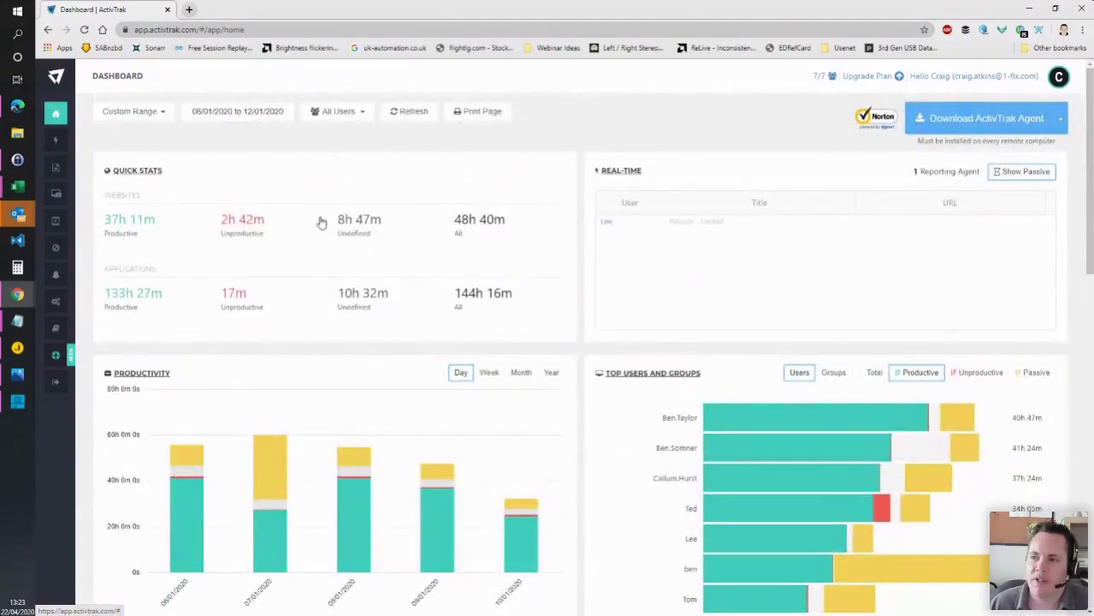
left_click(366, 224)
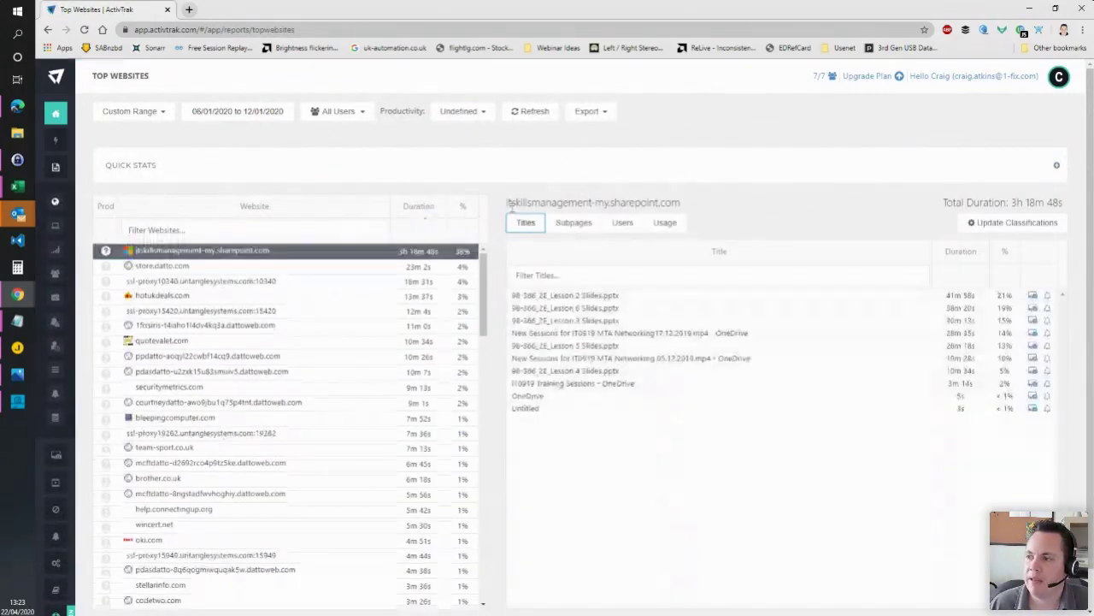
mouse_move(182, 256)
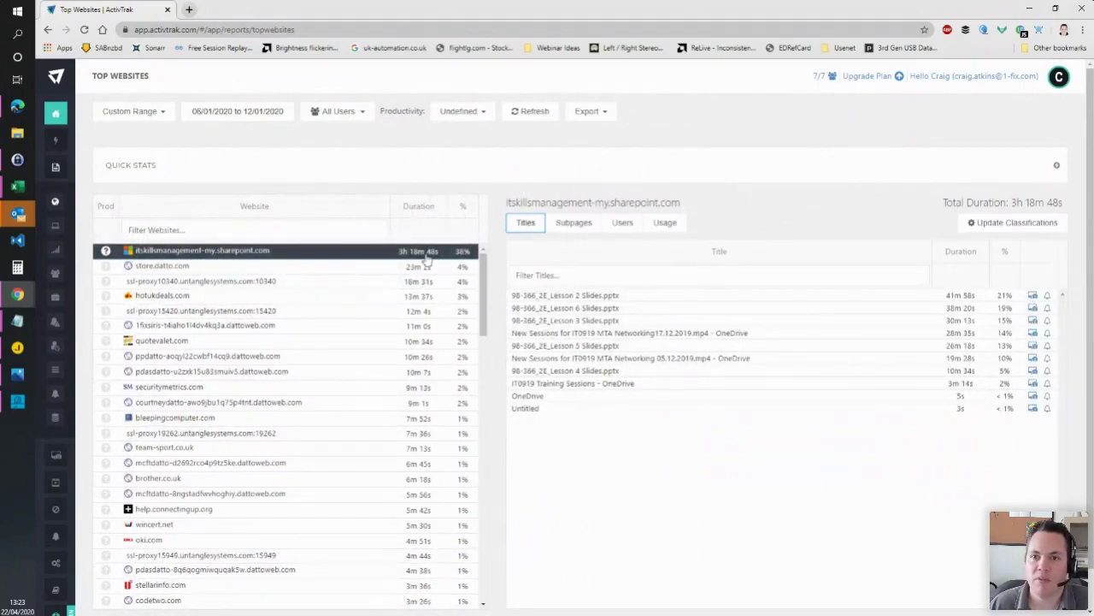
mouse_move(231, 257)
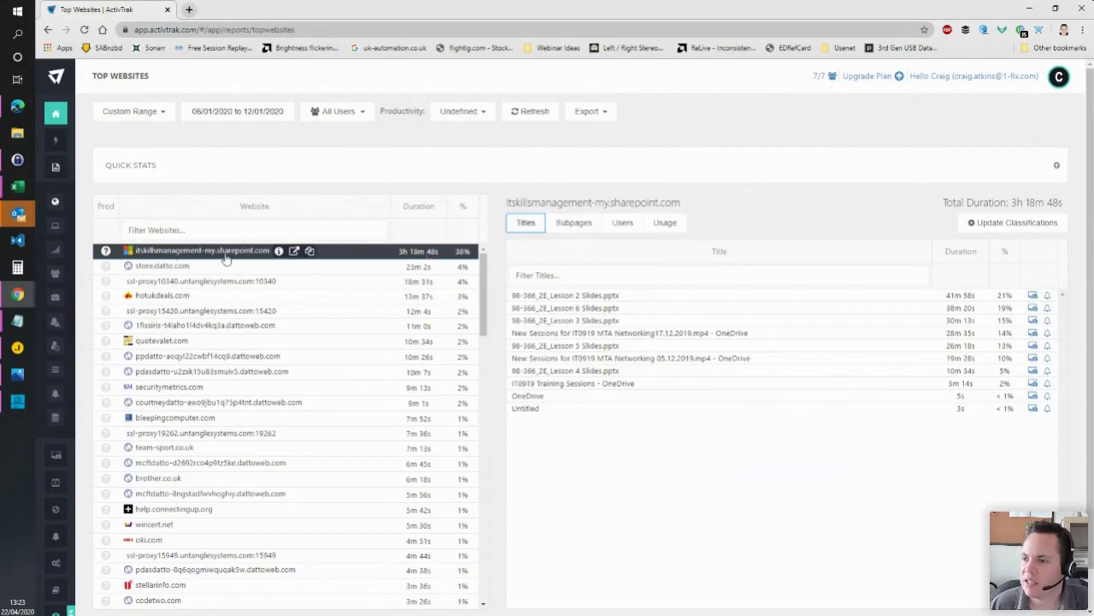
left_click(294, 252)
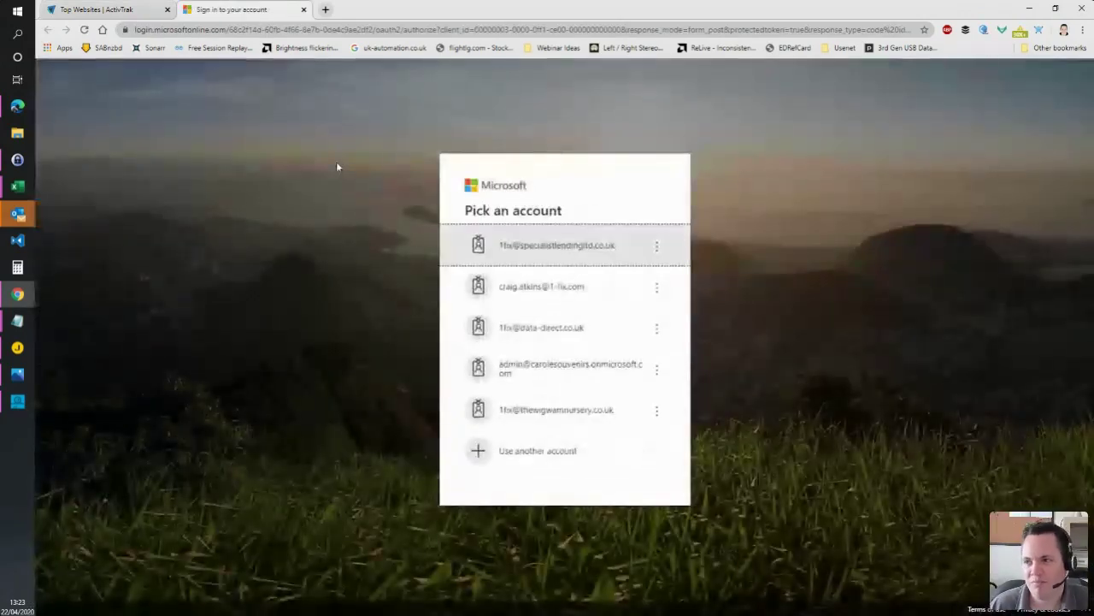
Step: Return to the website report, open the classification update for itskillsmanagement-my.sharepoint.com, and filter by Pending Category
left_click(130, 12)
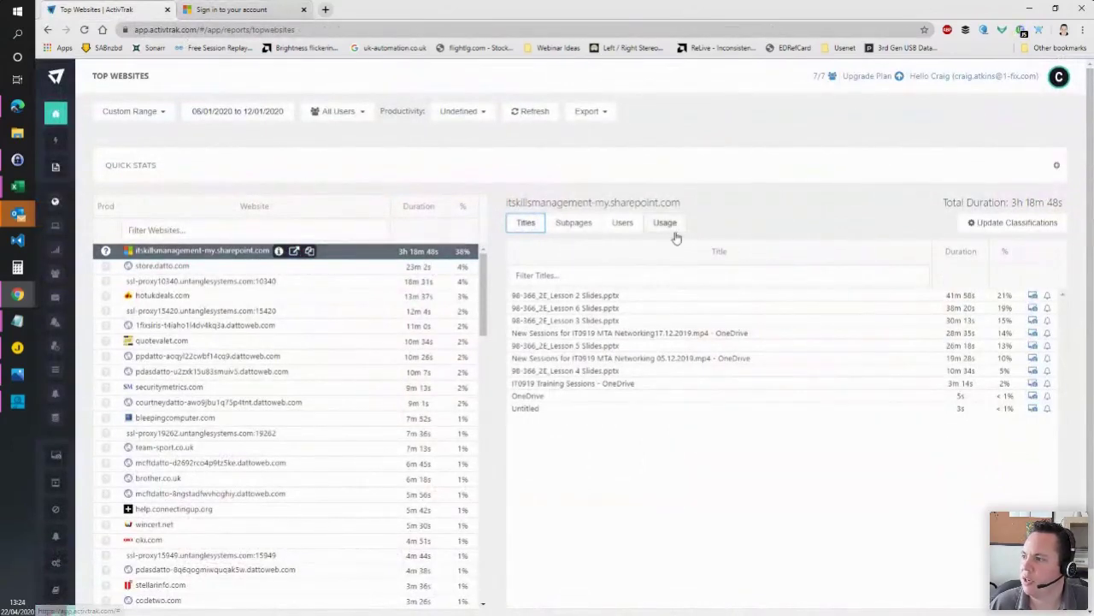
left_click(1002, 224)
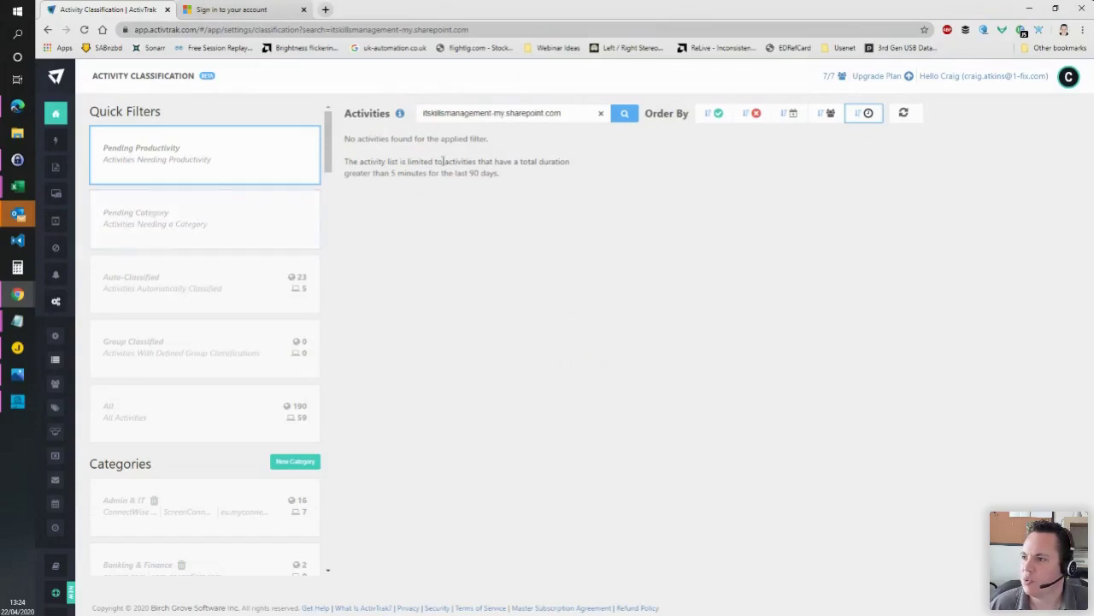
left_click(255, 214)
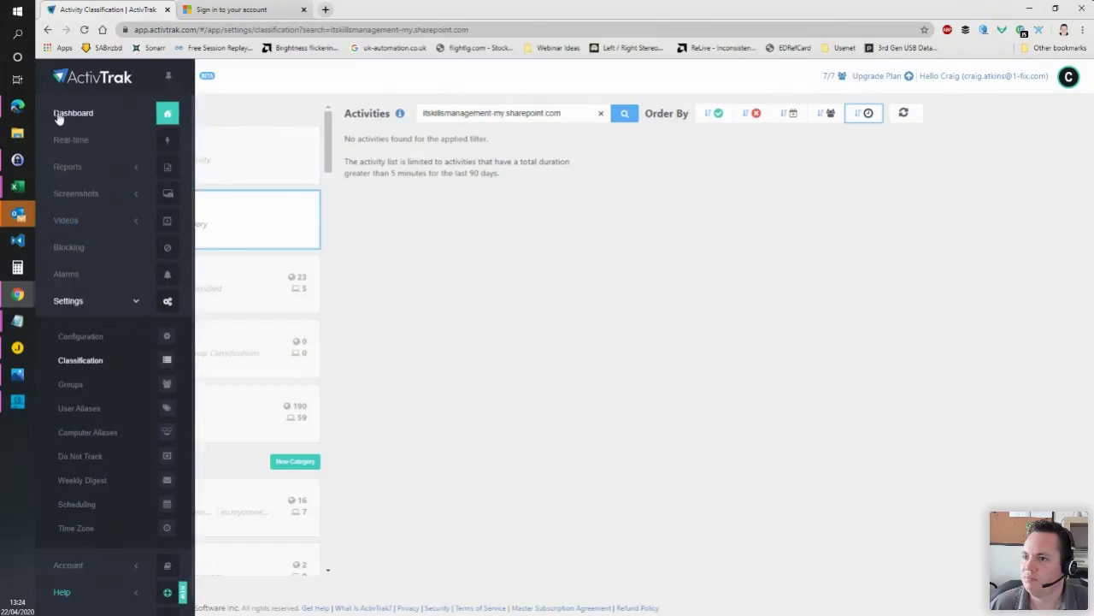
Step: Return to the dashboard, open the user with the most productive time, and inspect that user's daily activity timeline
left_click(62, 113)
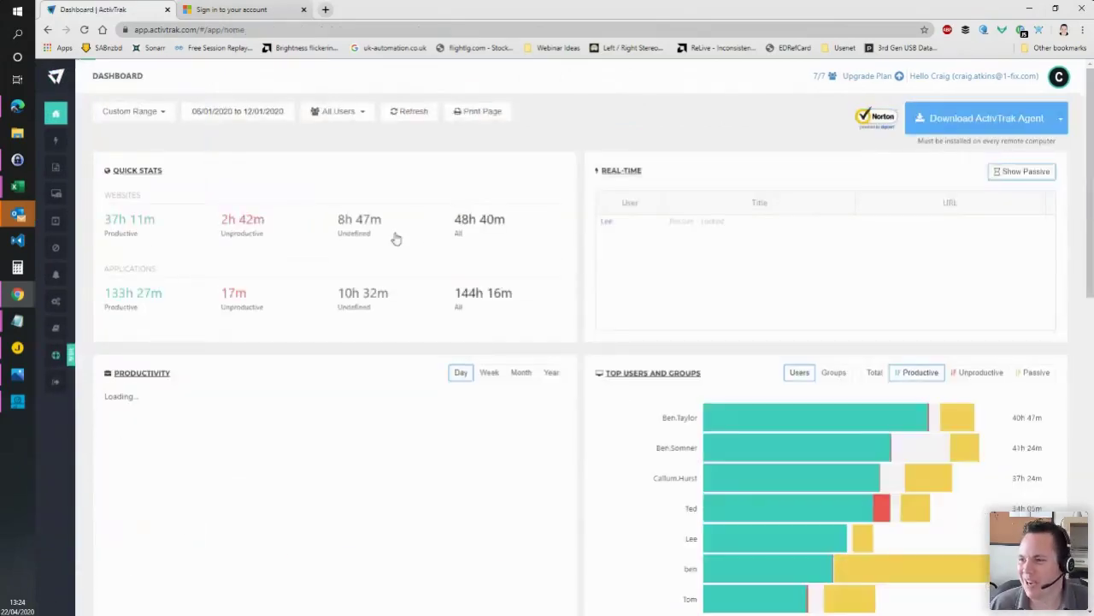
scroll(550, 294, "down", 10)
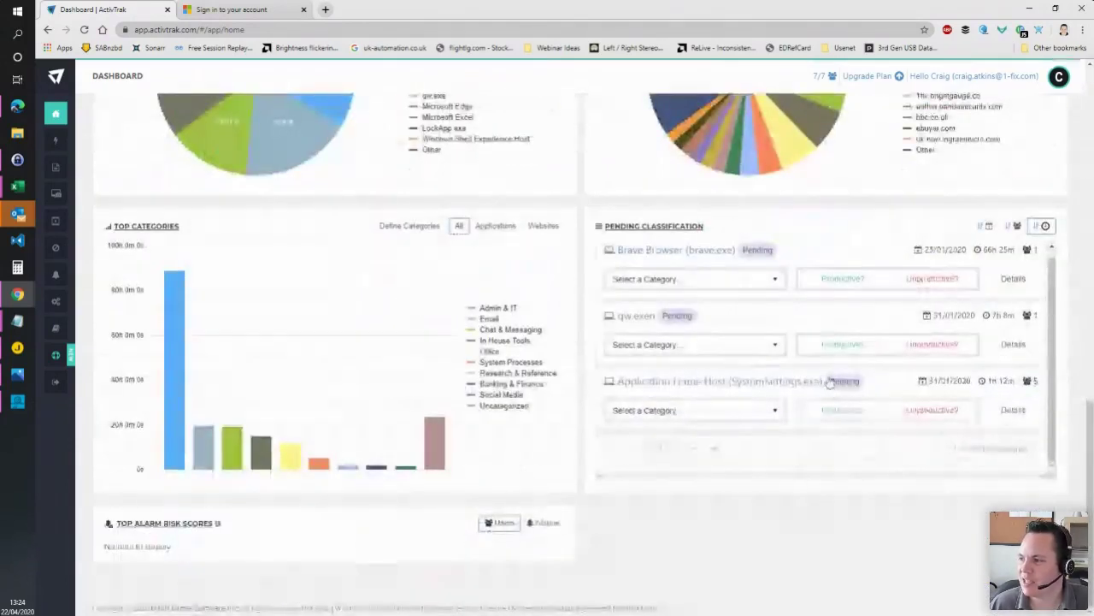
scroll(735, 342, "up", 4)
scroll(637, 291, "up", 6)
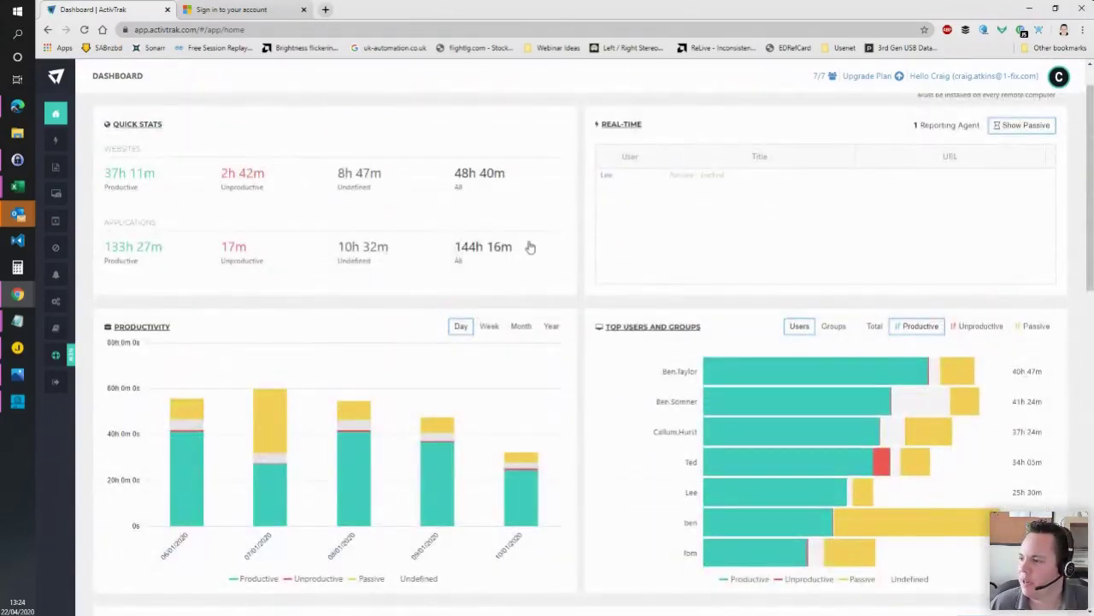
left_click(681, 373)
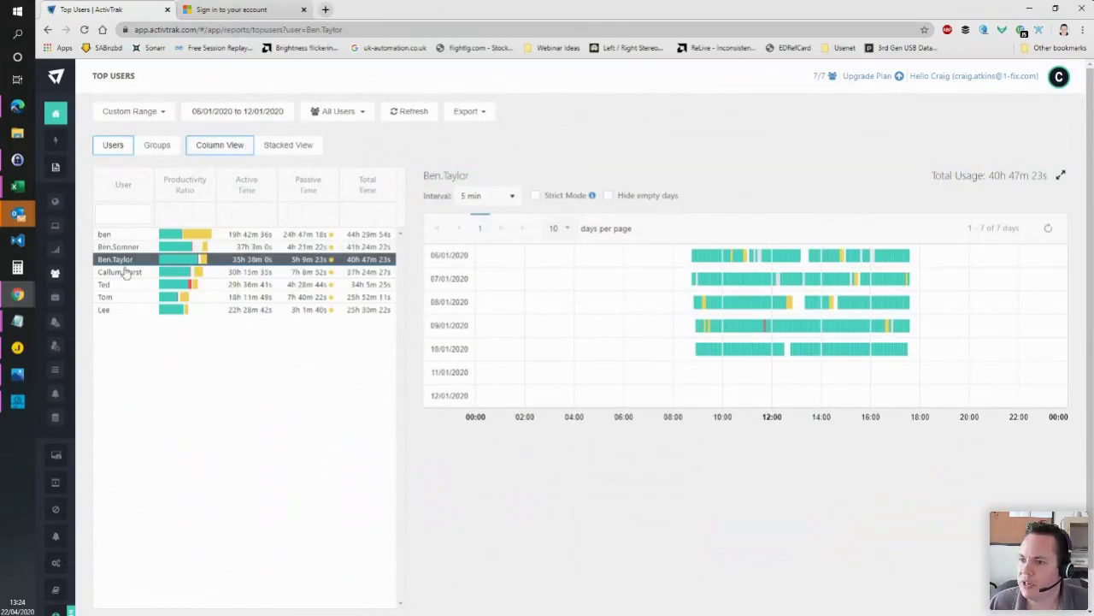
mouse_move(725, 255)
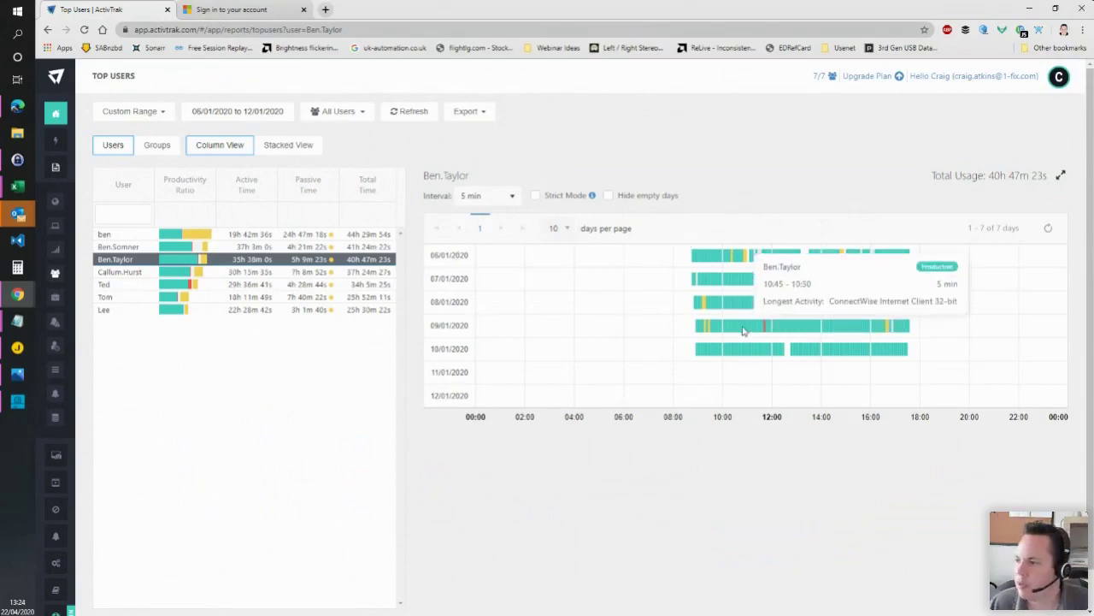
mouse_move(741, 354)
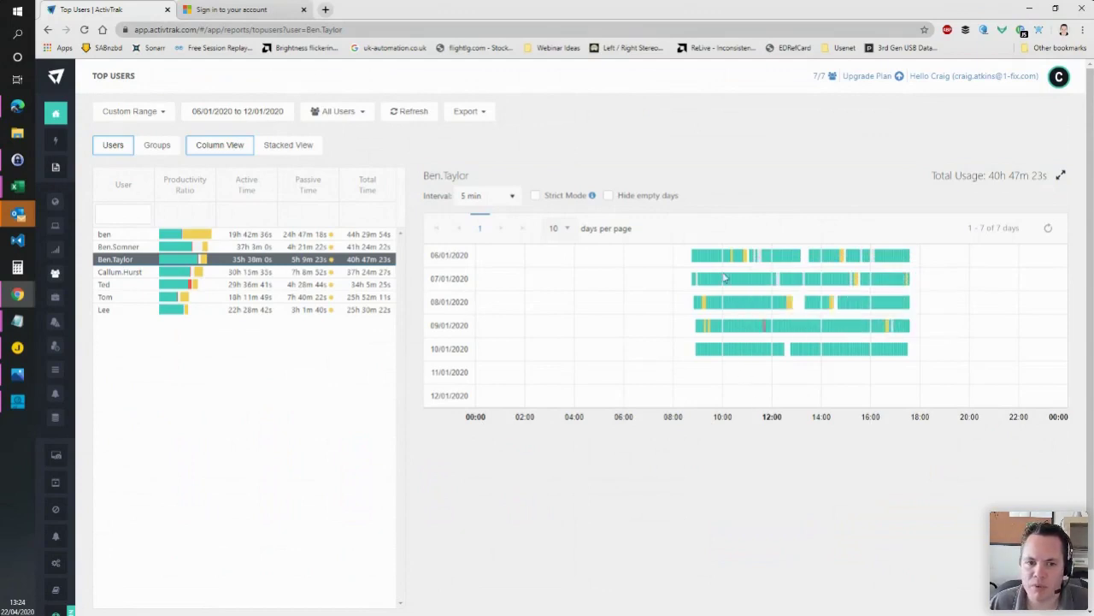
mouse_move(714, 286)
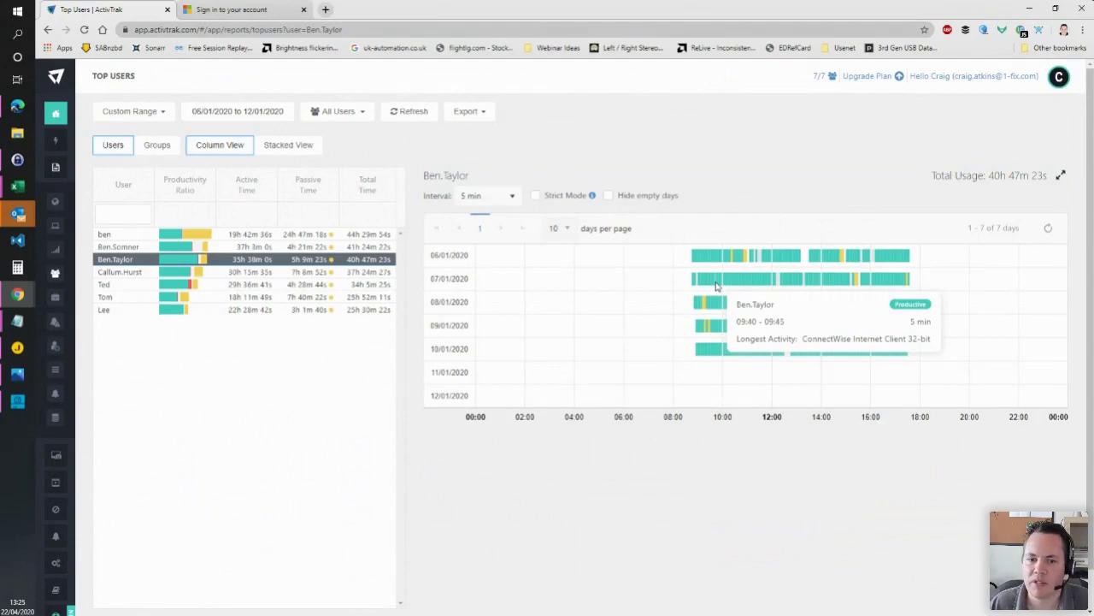
mouse_move(769, 332)
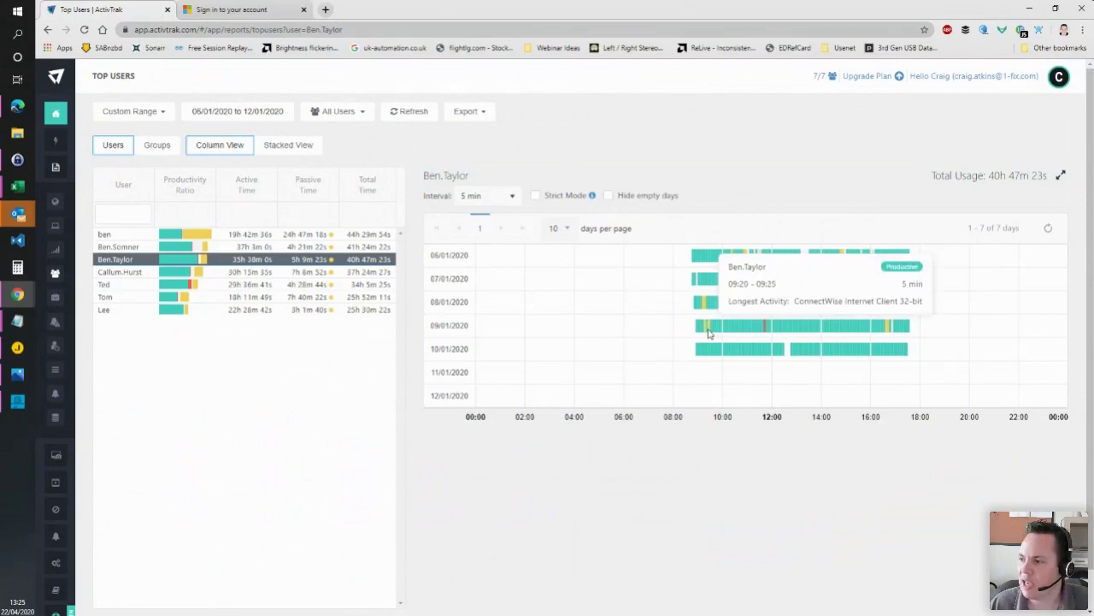
Step: Inspect the fifth listed user's activity timeline and sort the user list by productivity ratio
left_click(234, 286)
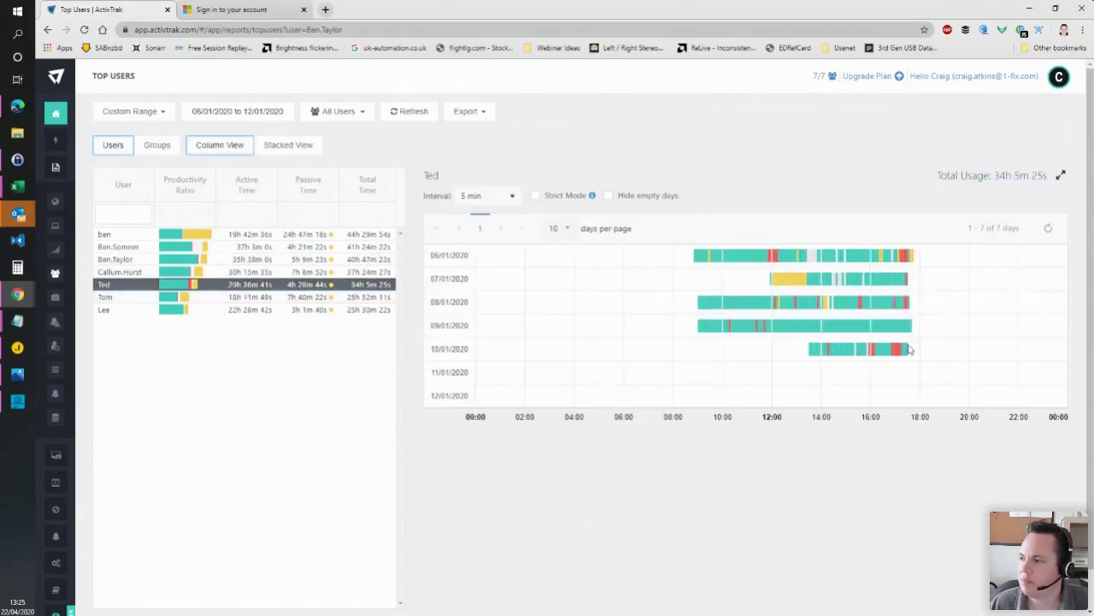
mouse_move(896, 355)
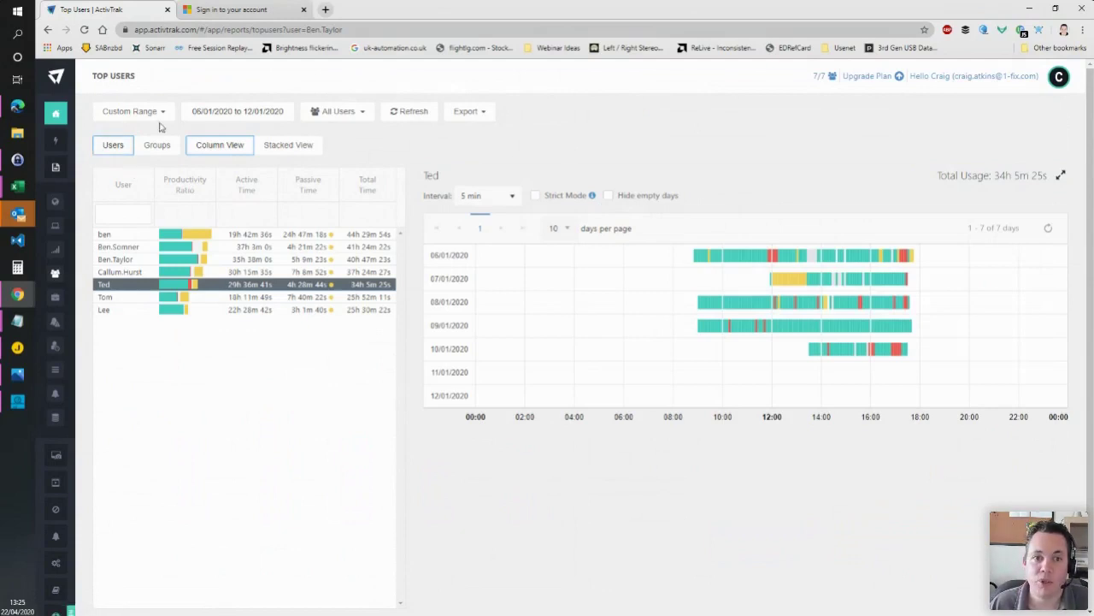
left_click(183, 183)
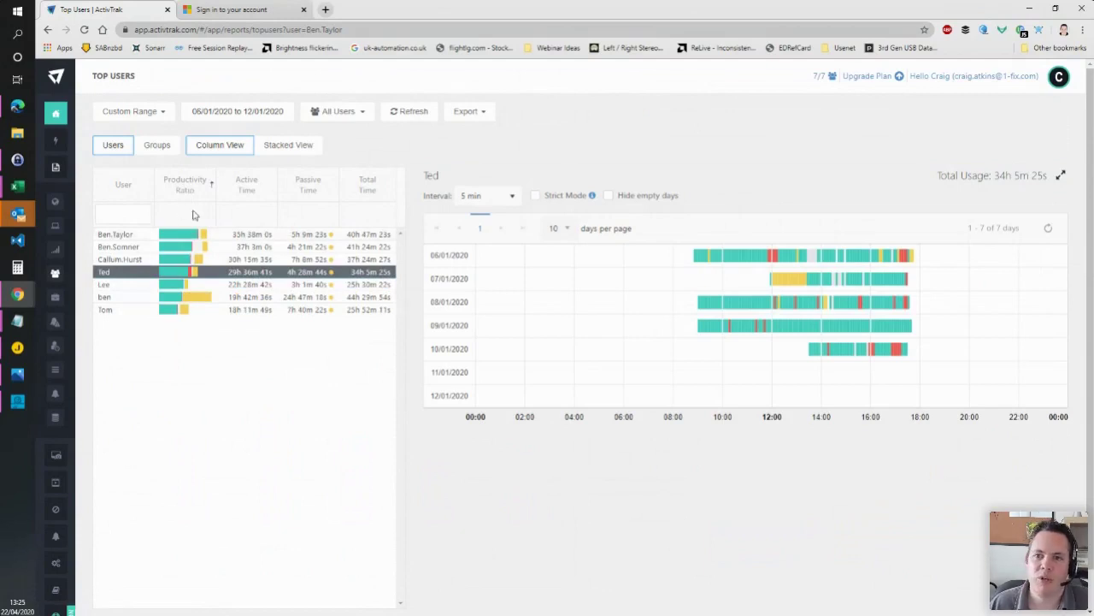
mouse_move(183, 225)
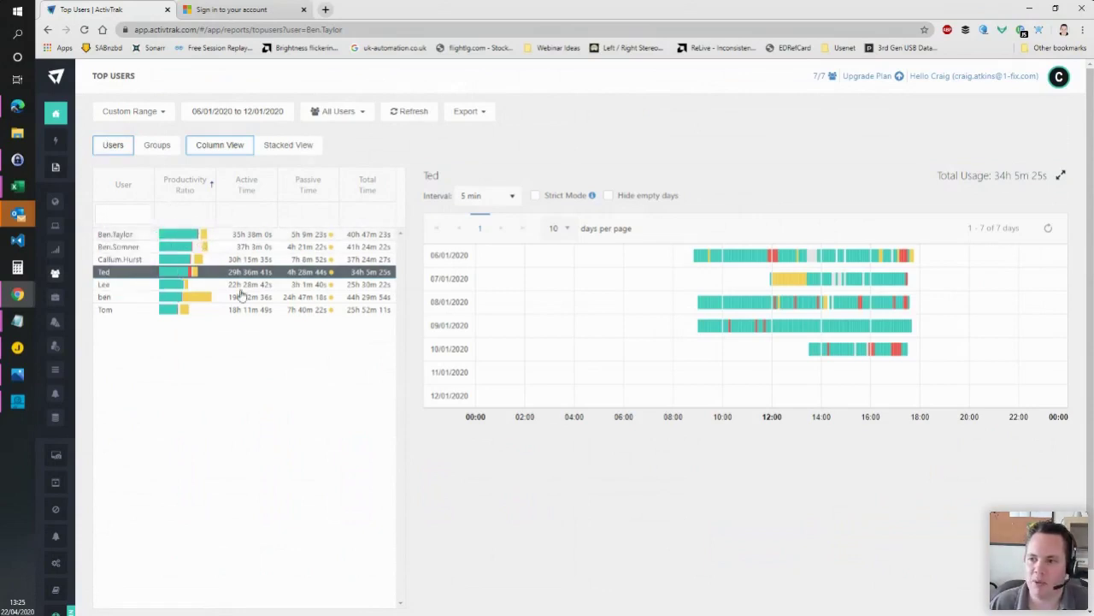
mouse_move(168, 317)
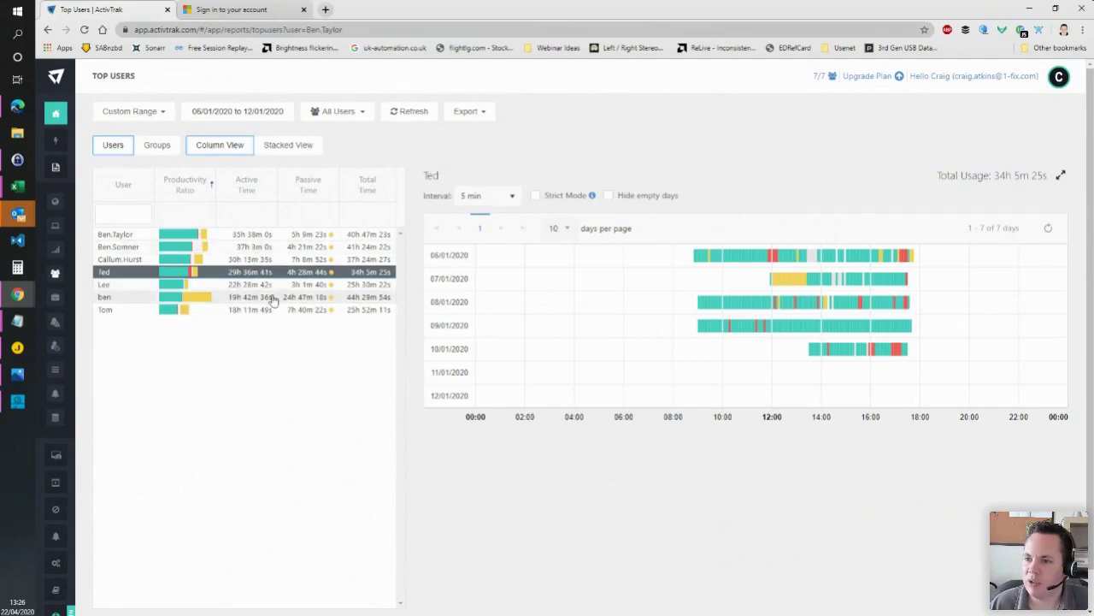
Step: Compare the daily activity timelines of the first, second and fifth users in the sorted list
left_click(122, 237)
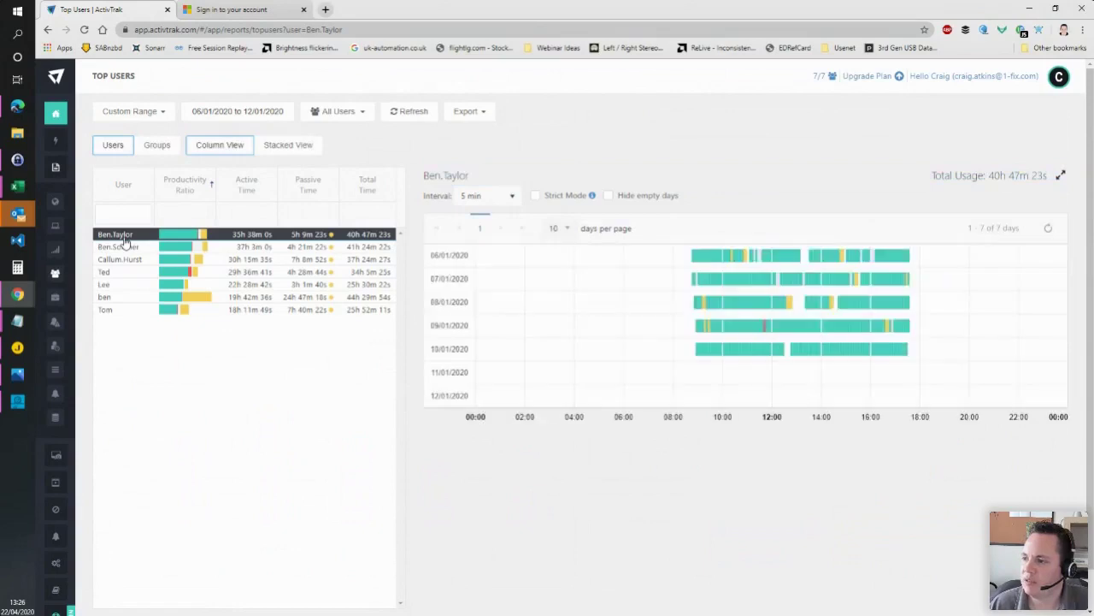
left_click(124, 245)
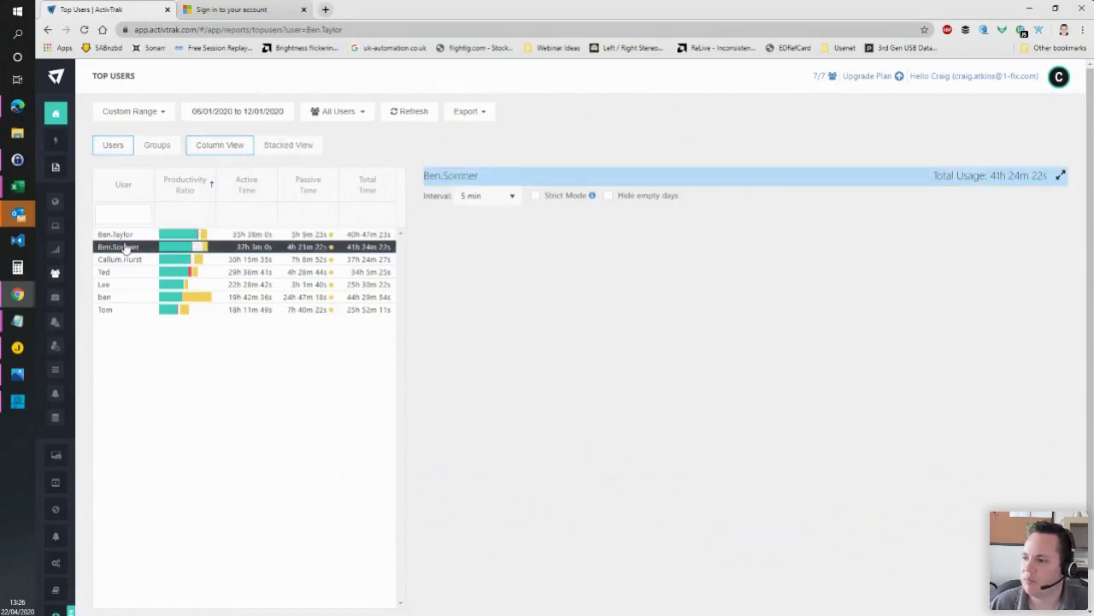
left_click(131, 287)
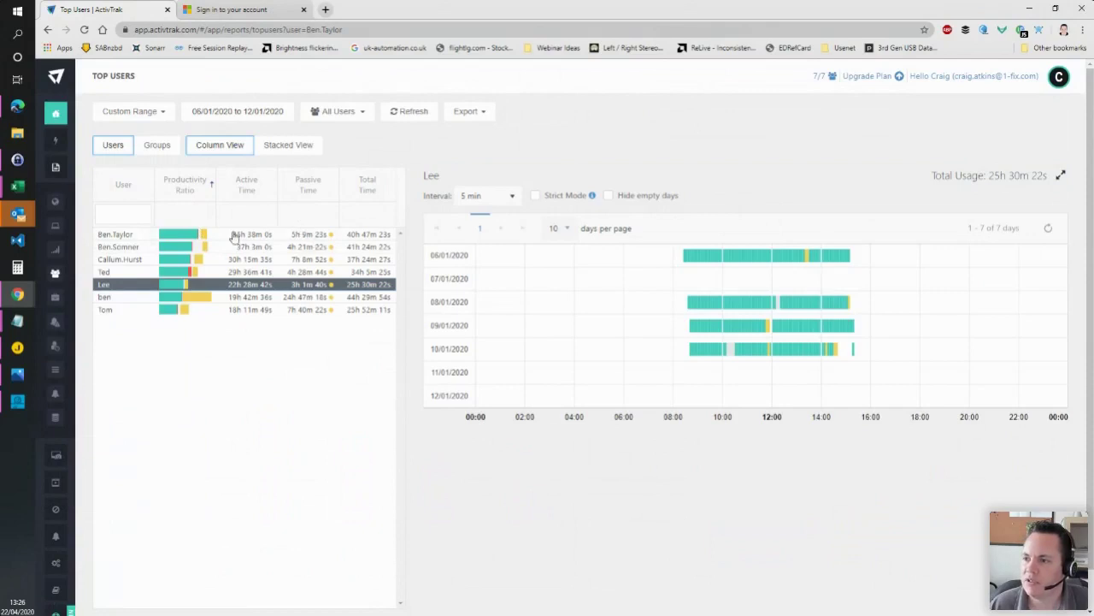
mouse_move(161, 234)
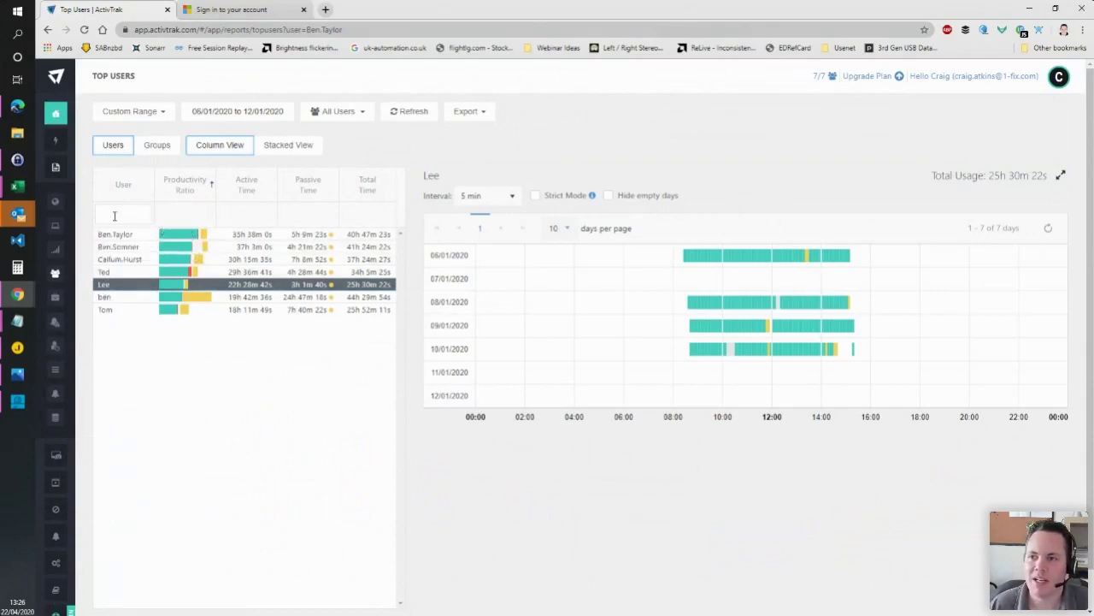
mouse_move(61, 216)
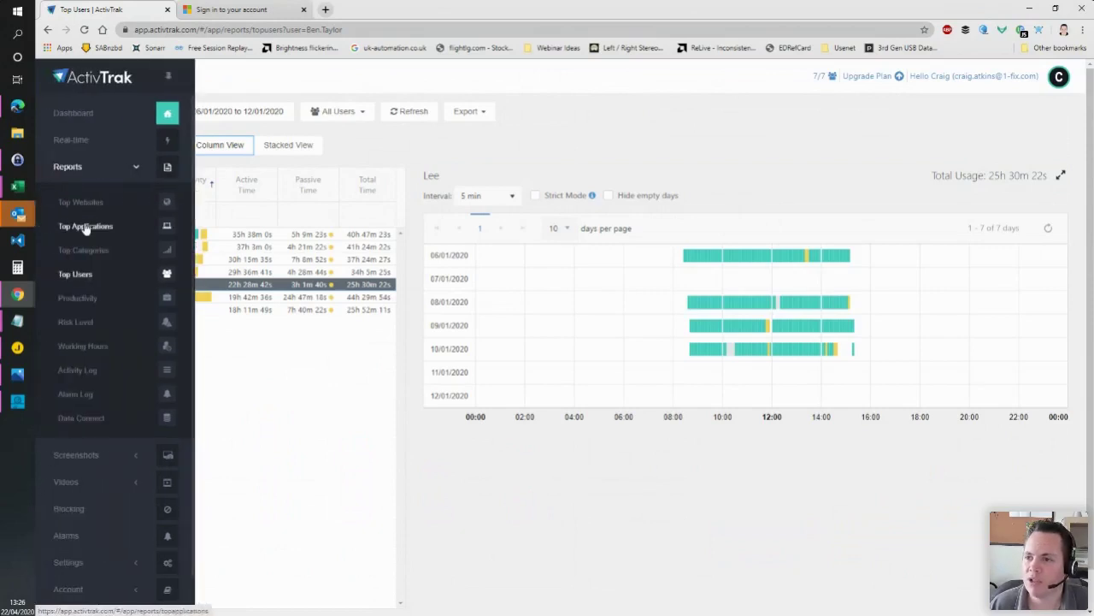
Step: View the Productivity report for all users, and open the Working Hours report
left_click(92, 306)
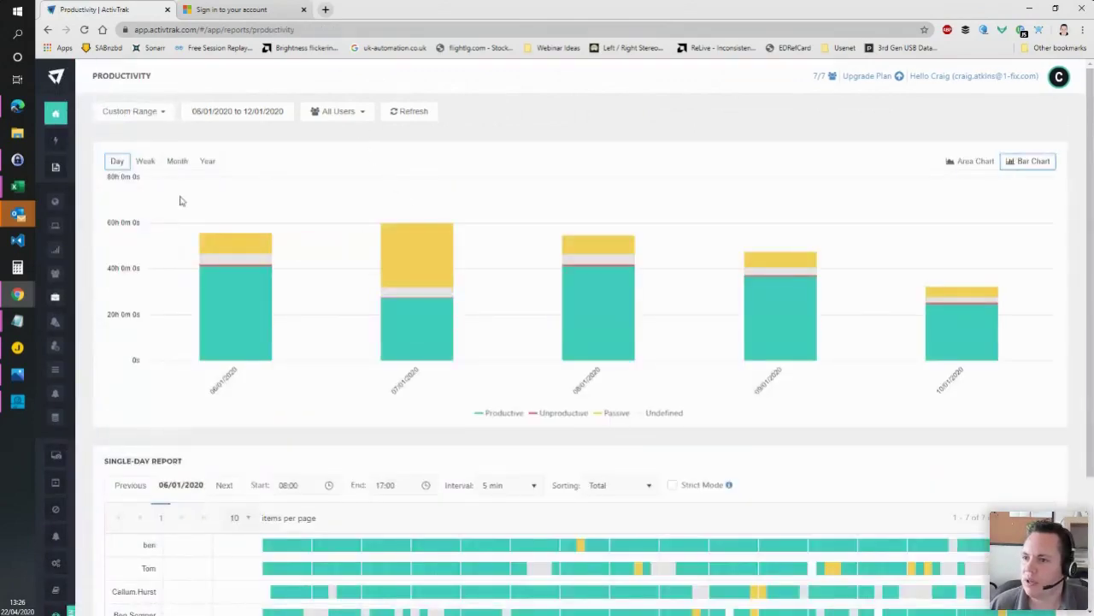
mouse_move(53, 171)
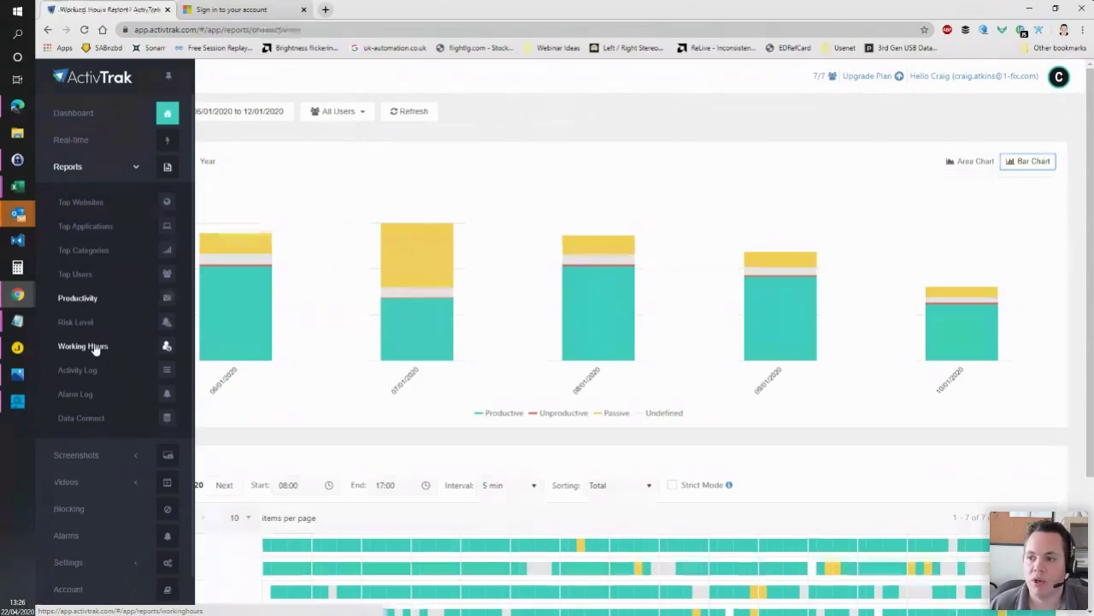
left_click(96, 347)
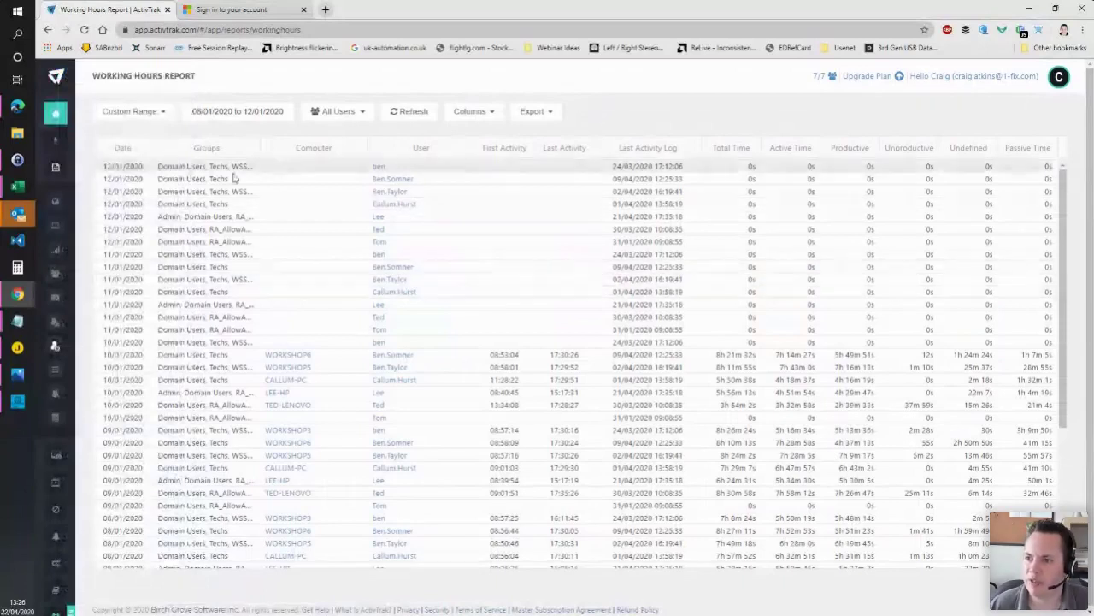
Step: Filter the Working Hours report to the fifth individual user listed below the groups
left_click(370, 112)
scroll(513, 294, "down", 5)
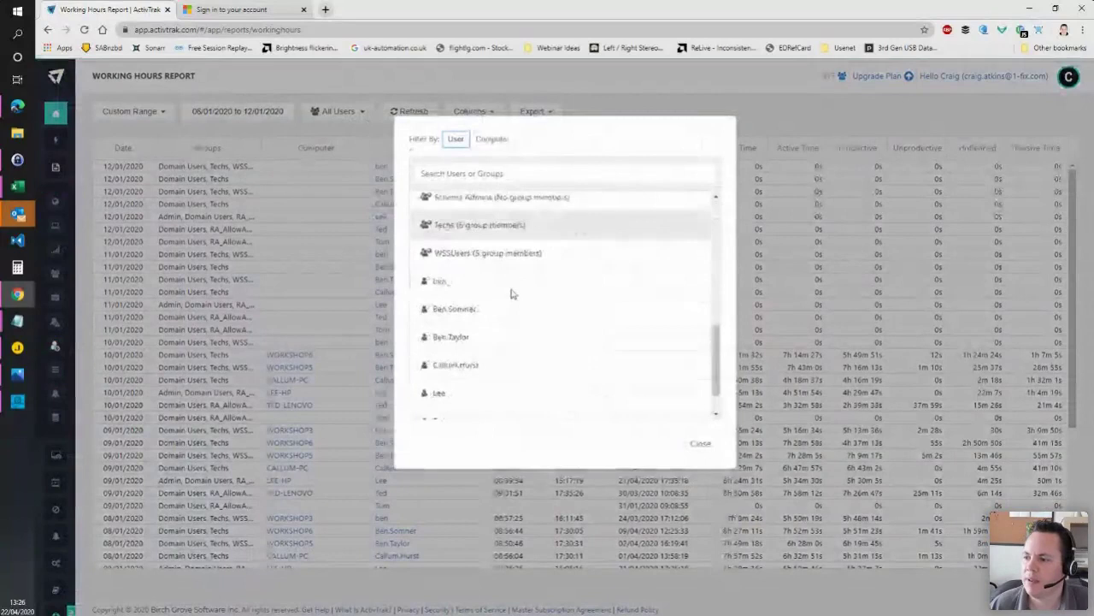
scroll(511, 294, "down", 1)
left_click(481, 355)
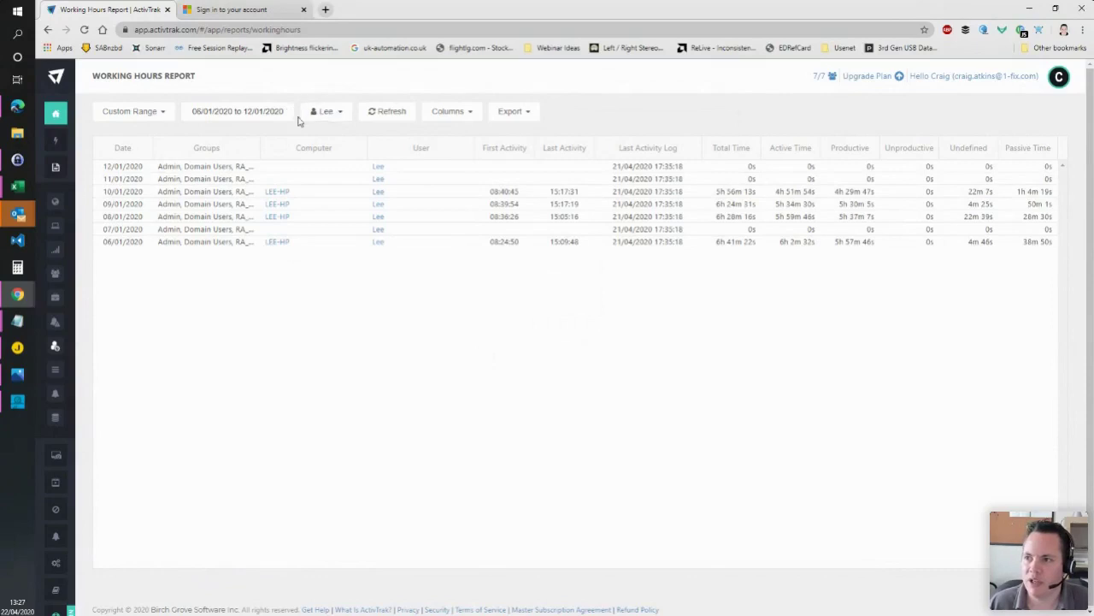
left_click(237, 111)
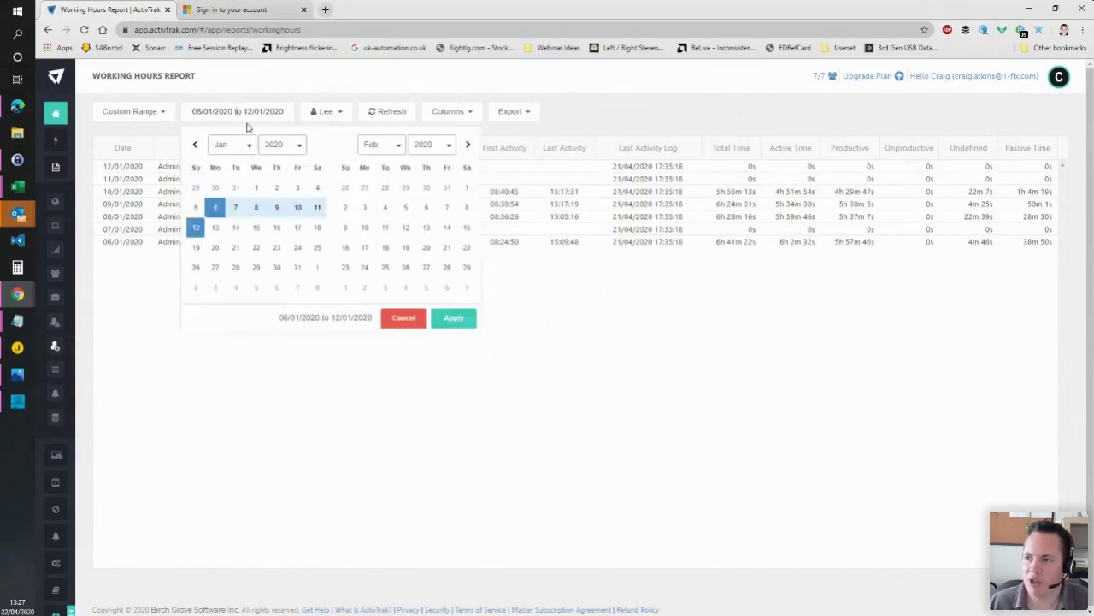
left_click(160, 111)
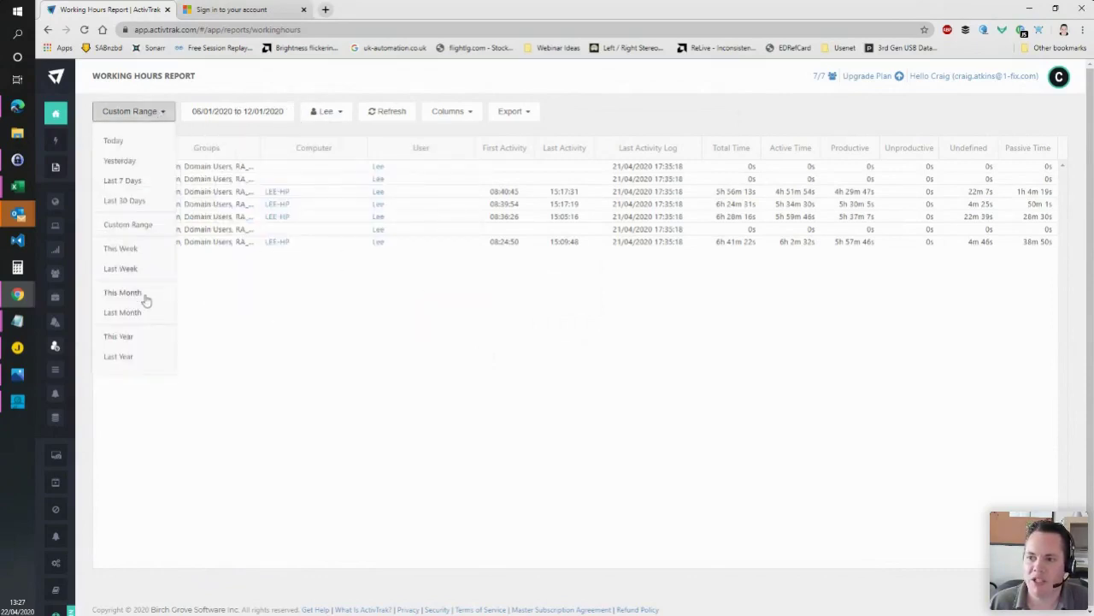
left_click(323, 332)
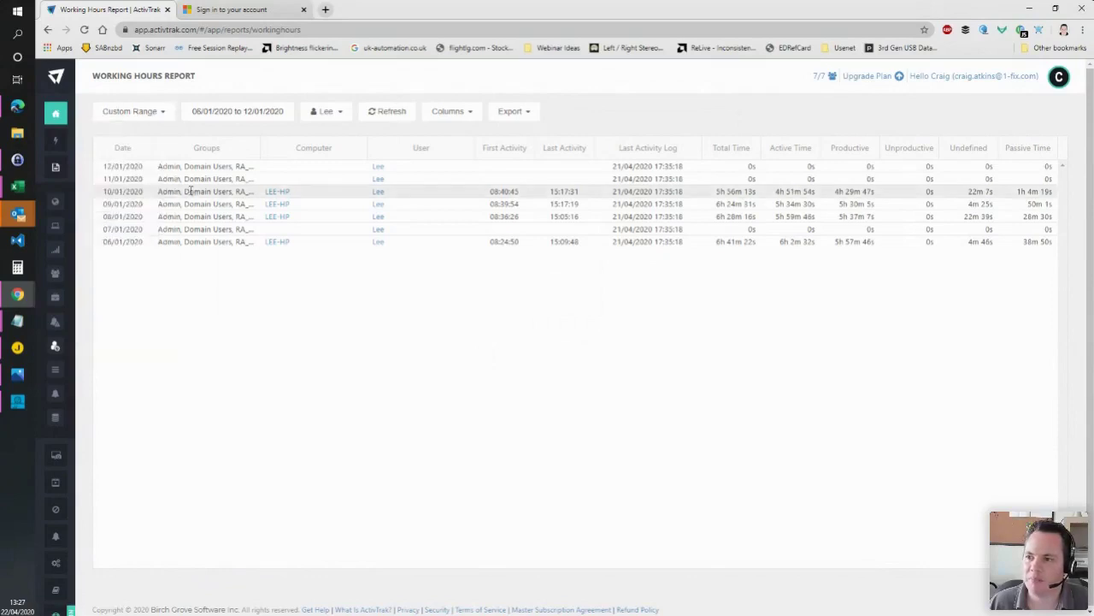
Step: Open the Productivity report for the filtered user and set its date range to Last Year
mouse_move(86, 278)
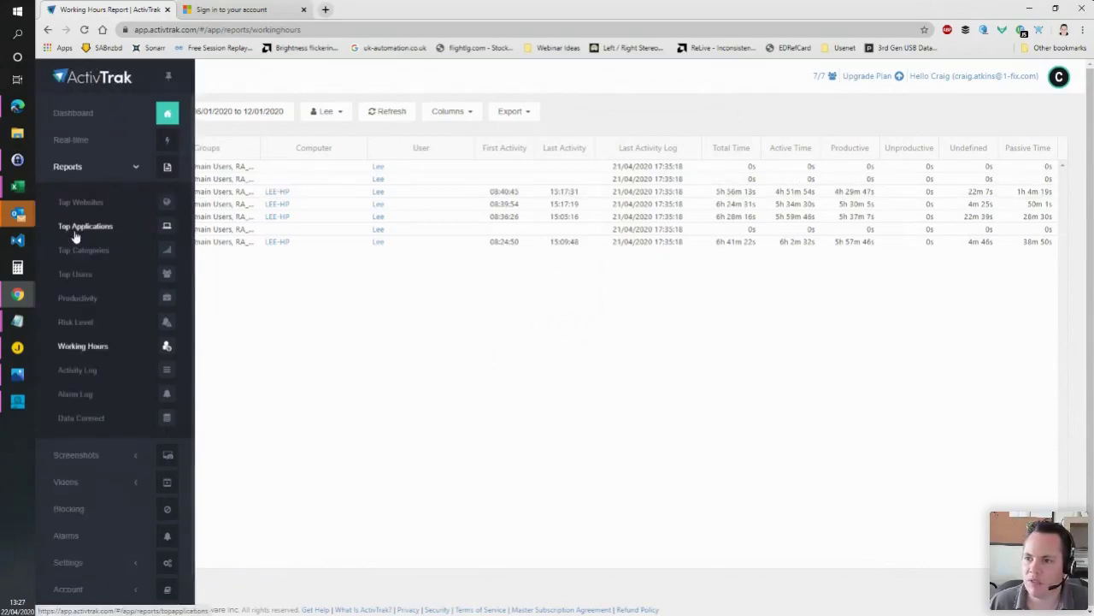
left_click(95, 298)
left_click(157, 112)
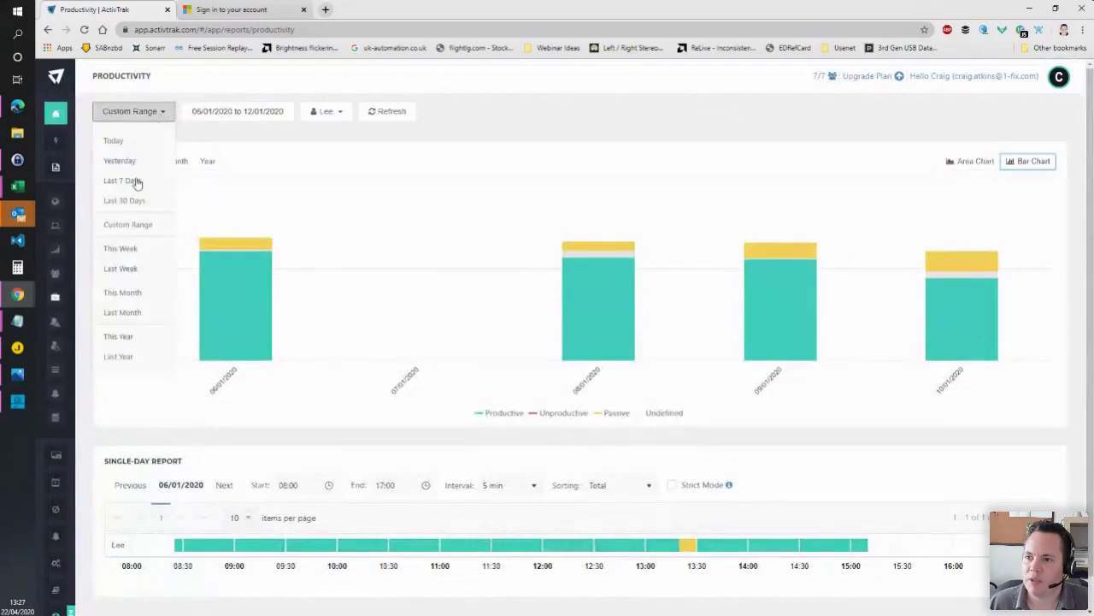
left_click(126, 357)
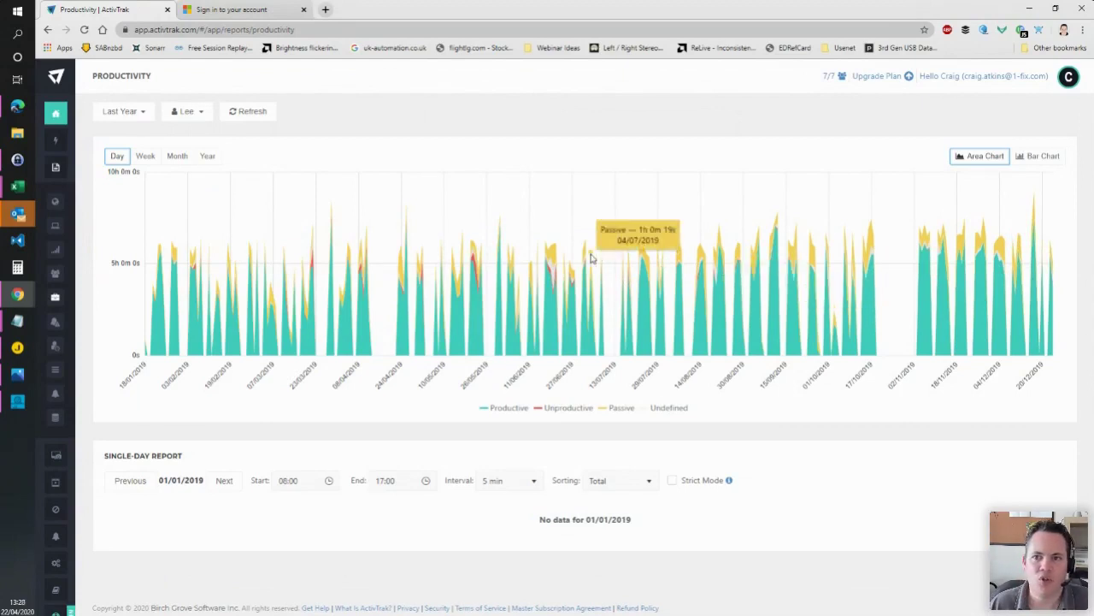
Step: Show the single-day report for 20/03/2019 from the yearly chart and inspect that day's activity timeline
left_click(309, 322)
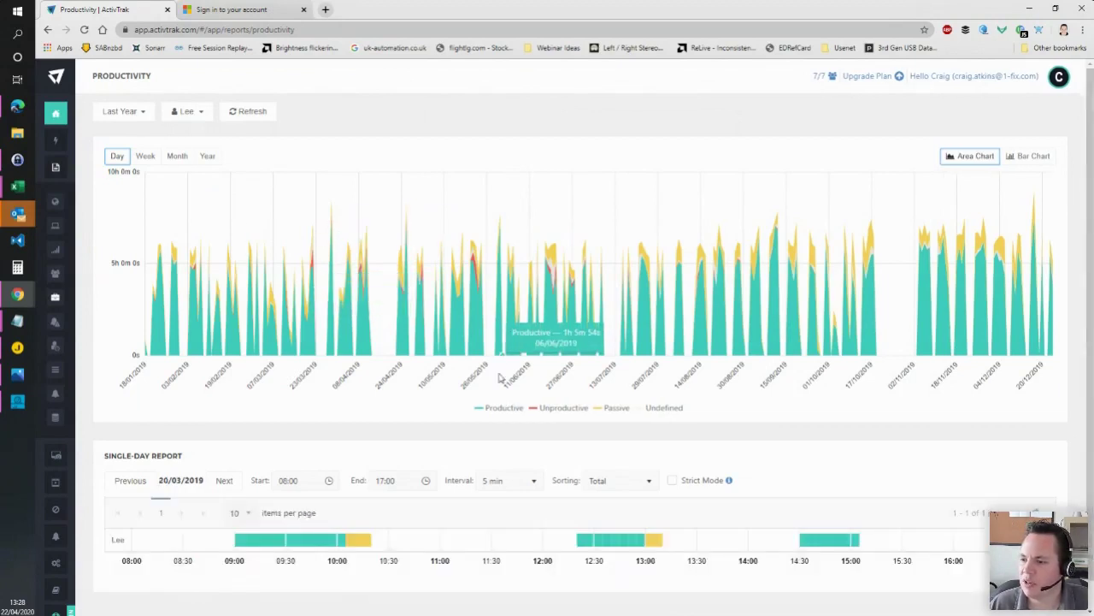
scroll(496, 380, "down", 1)
mouse_move(314, 515)
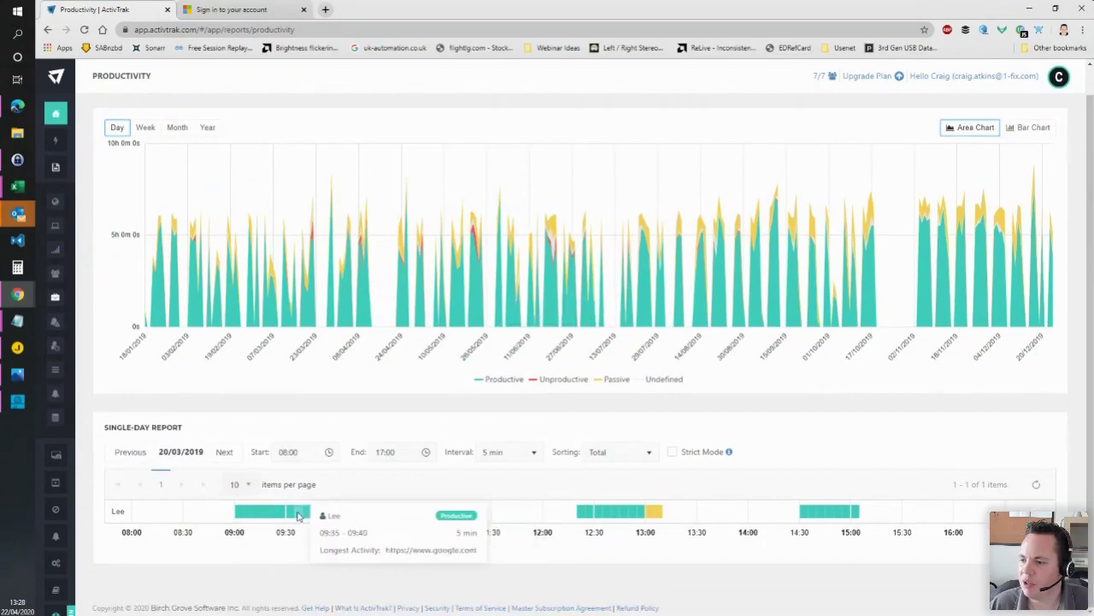
scroll(447, 424, "up", 1)
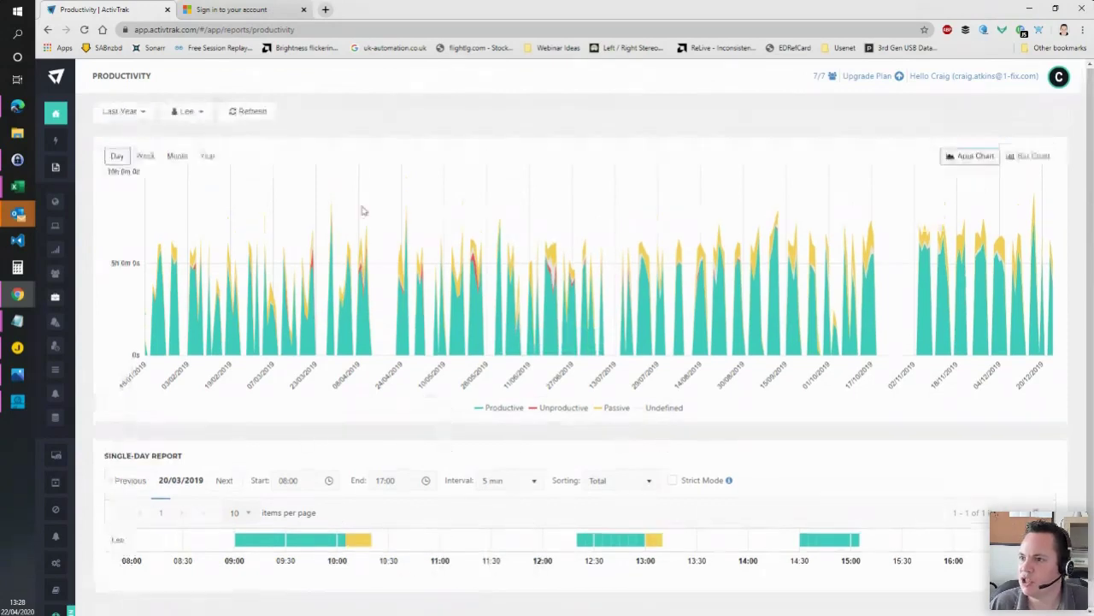
left_click(205, 112)
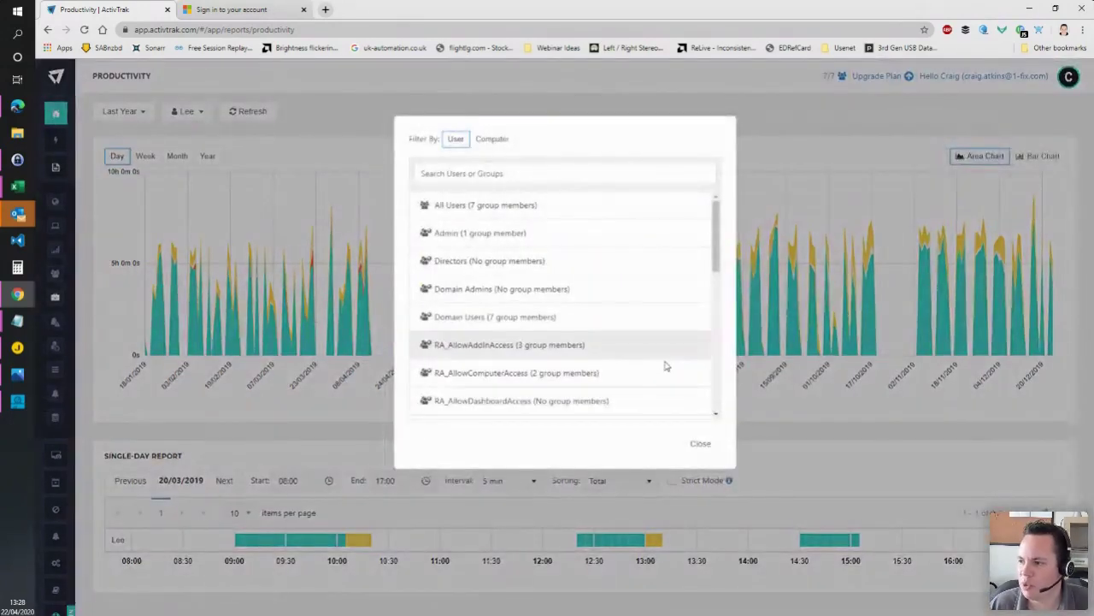
left_click(701, 443)
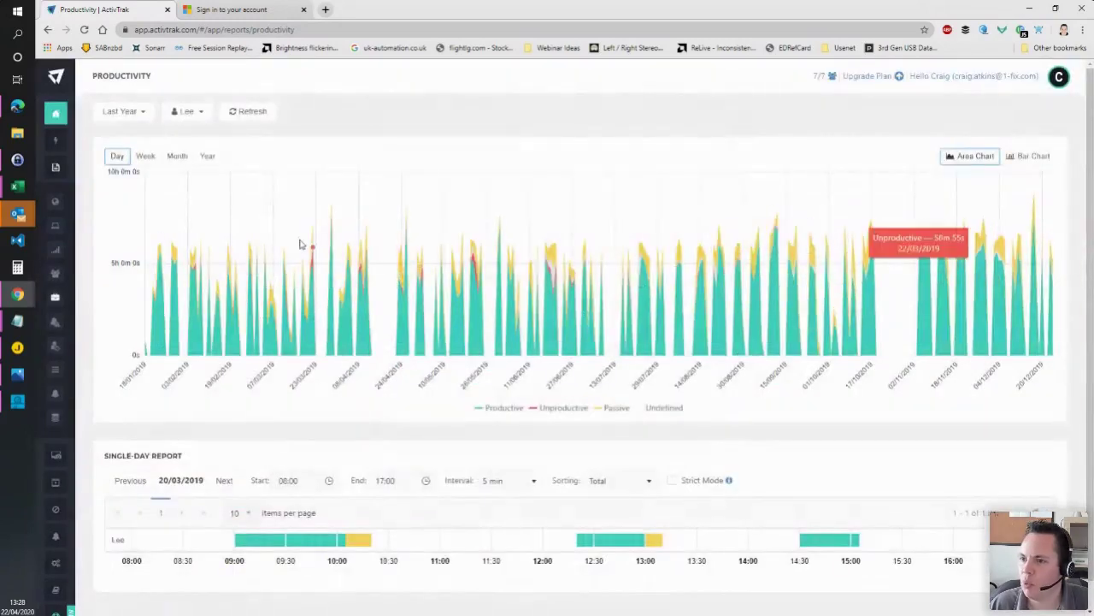
Step: View the real-time activity list, and open the latest screenshots per user
mouse_move(57, 152)
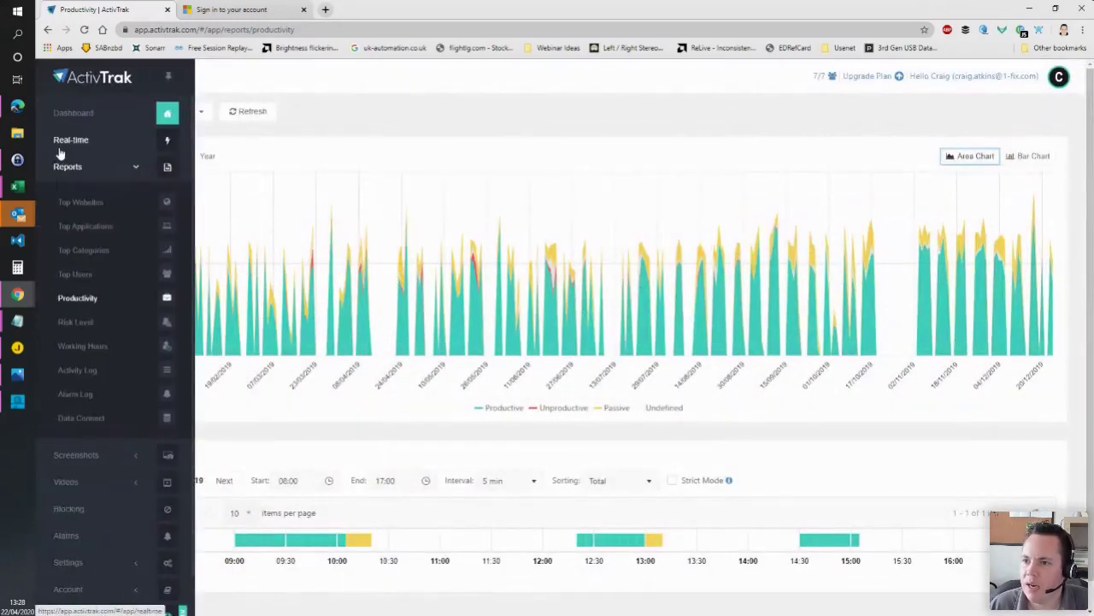
left_click(63, 147)
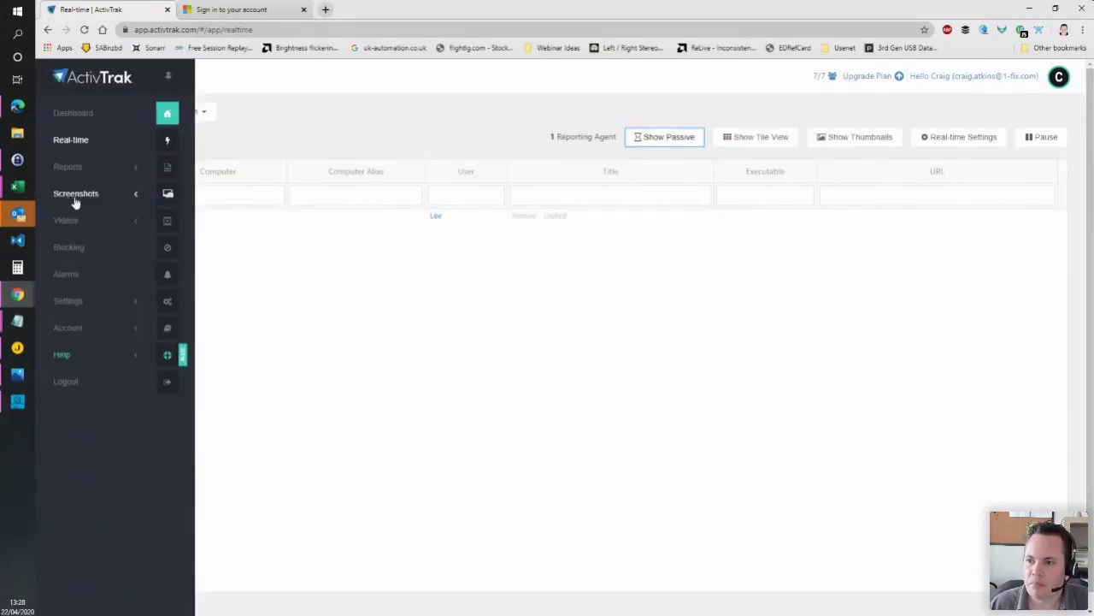
left_click(75, 196)
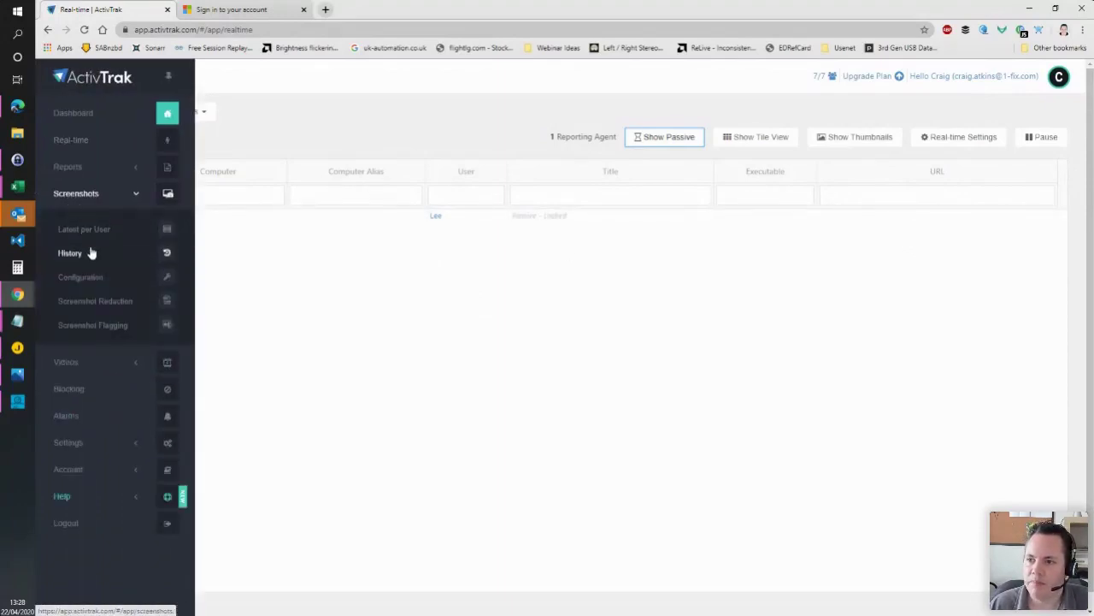
left_click(82, 231)
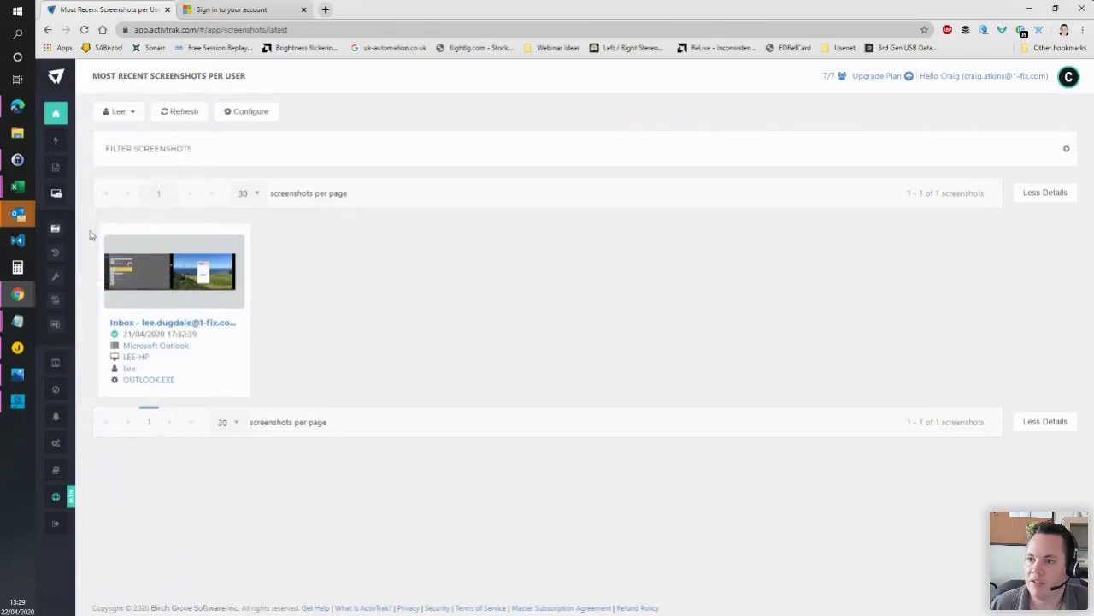
Step: Open the screenshot history, check the productivity filter options, and browse the undefined screenshots from last year
mouse_move(77, 246)
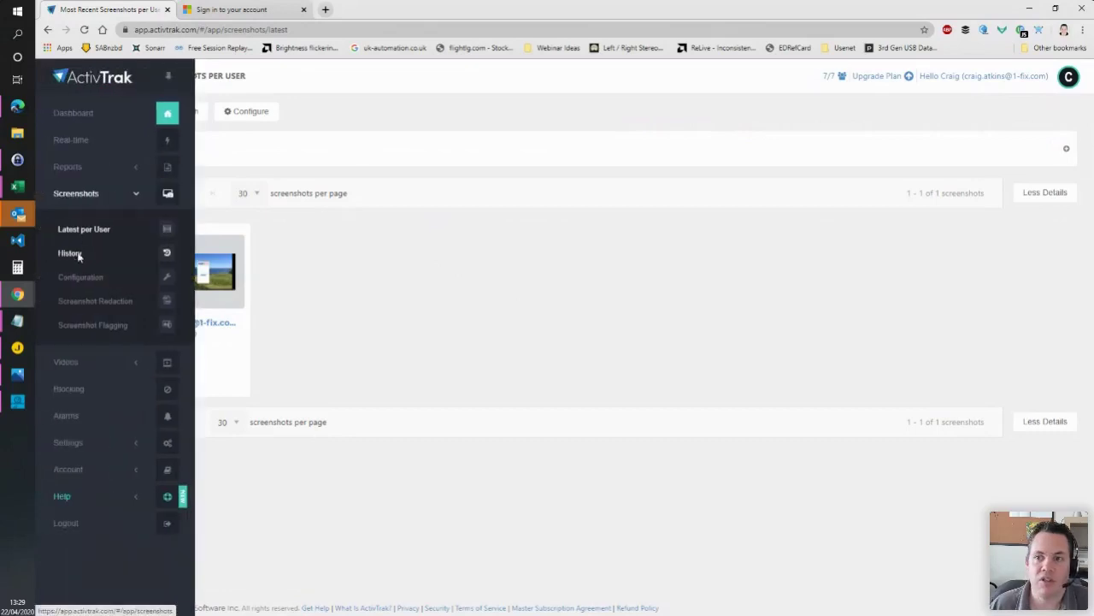
left_click(70, 254)
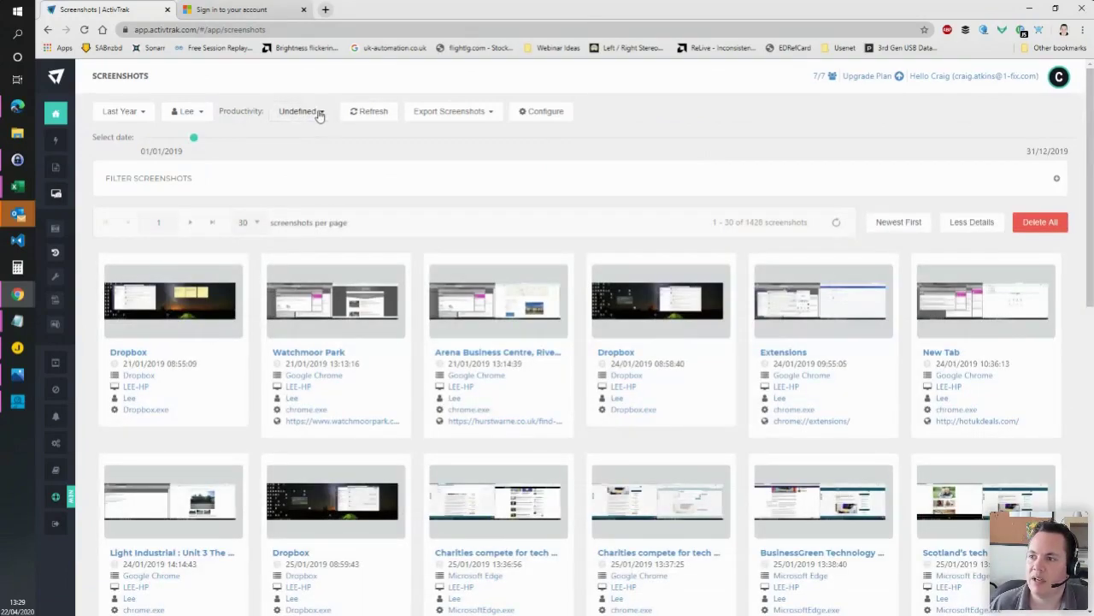
left_click(315, 116)
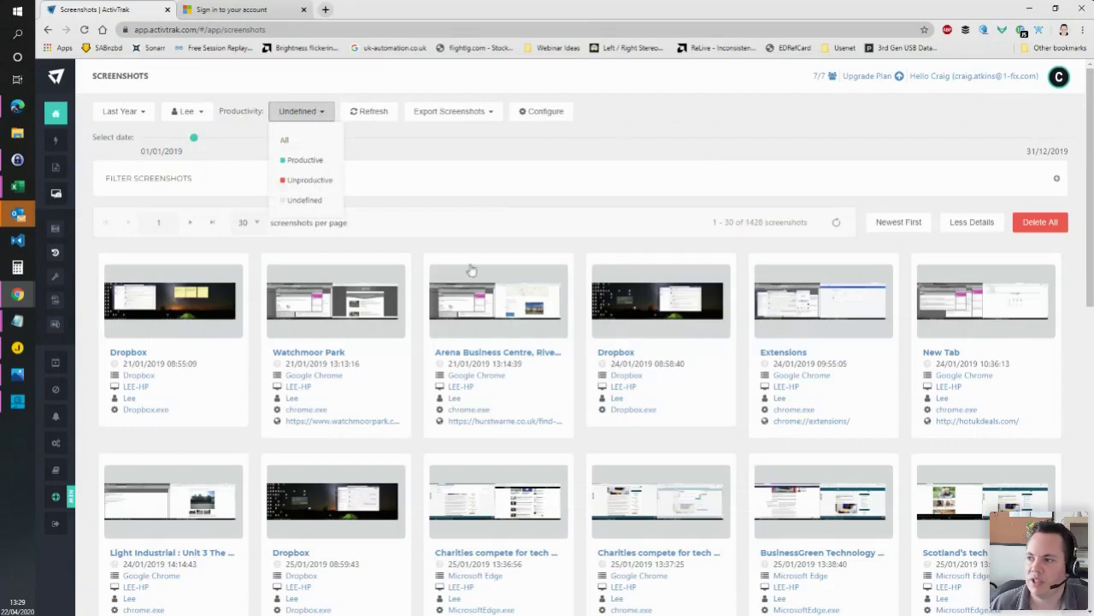
left_click(679, 124)
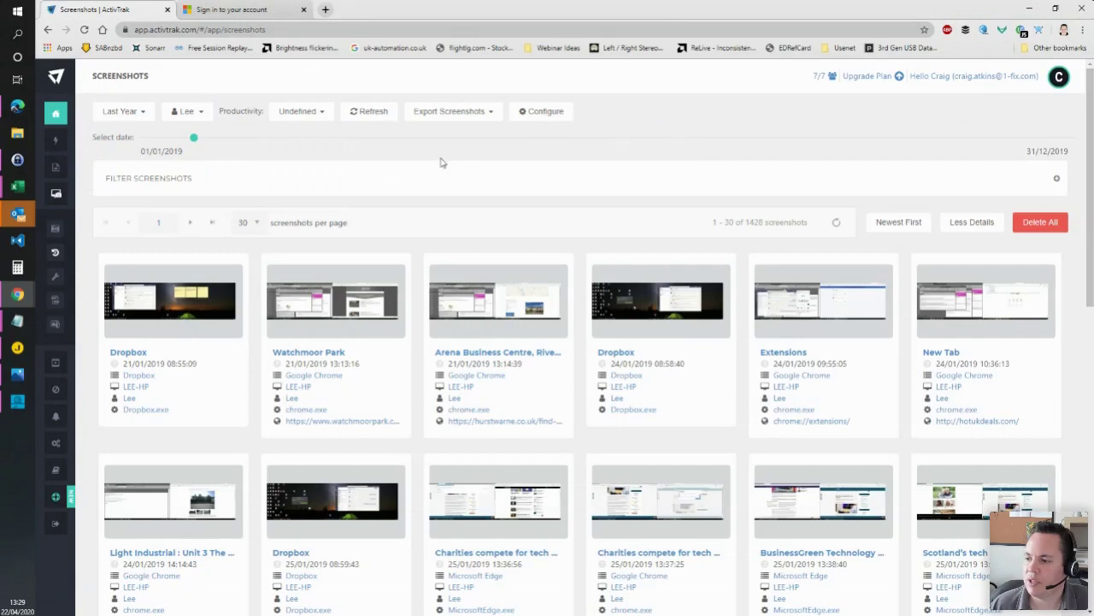
scroll(383, 155, "down", 2)
scroll(381, 154, "up", 2)
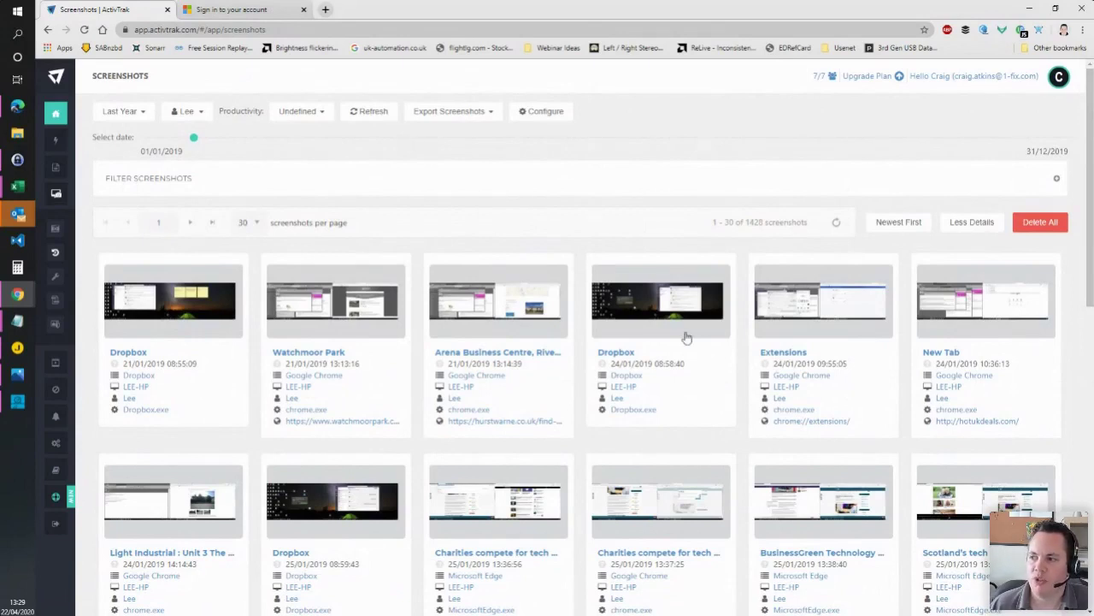
Step: Open the Activity Log report and set a custom date range of 01/01/2019 to 11/01/2019
mouse_move(43, 291)
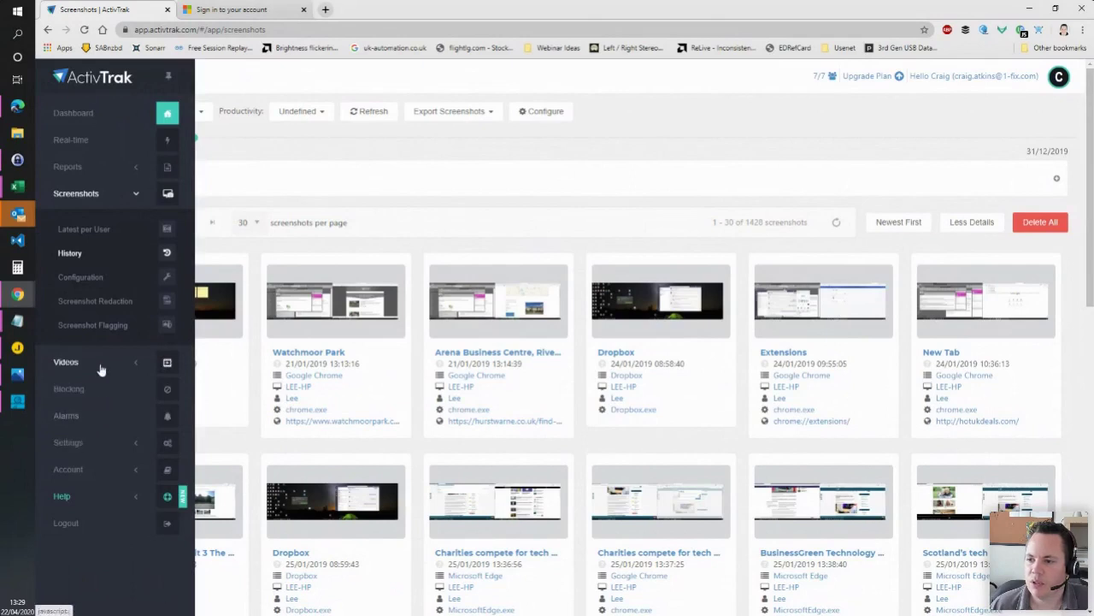
left_click(119, 173)
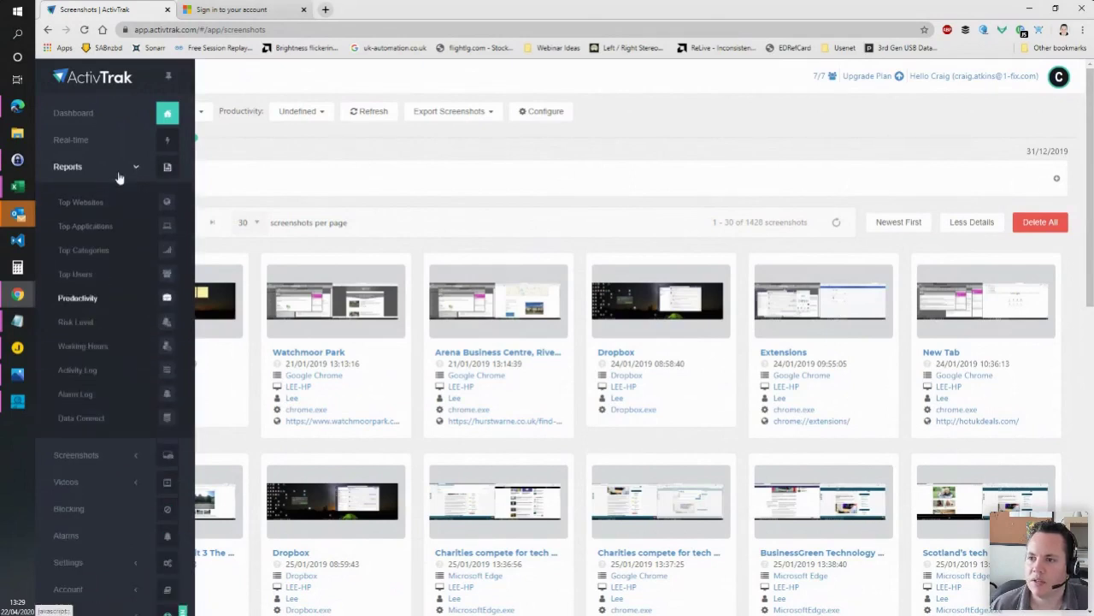
left_click(81, 370)
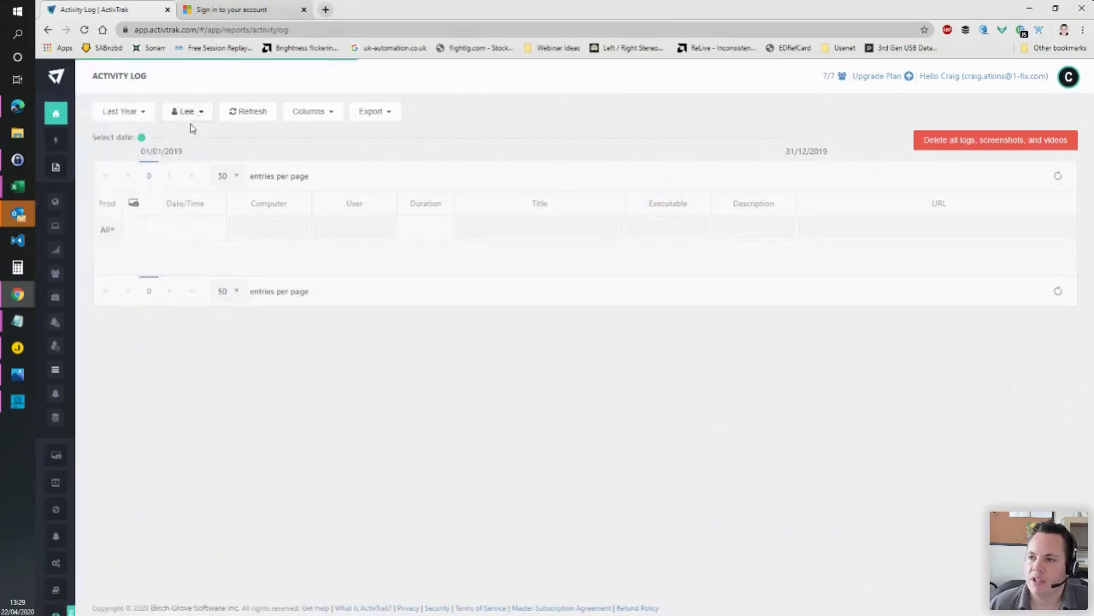
left_click(142, 112)
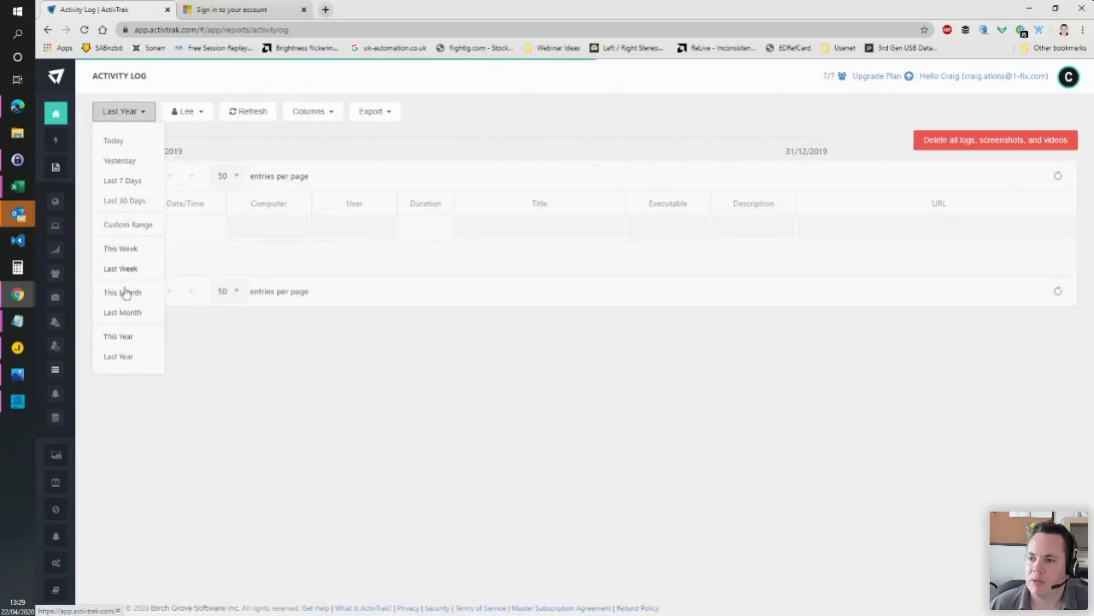
left_click(134, 225)
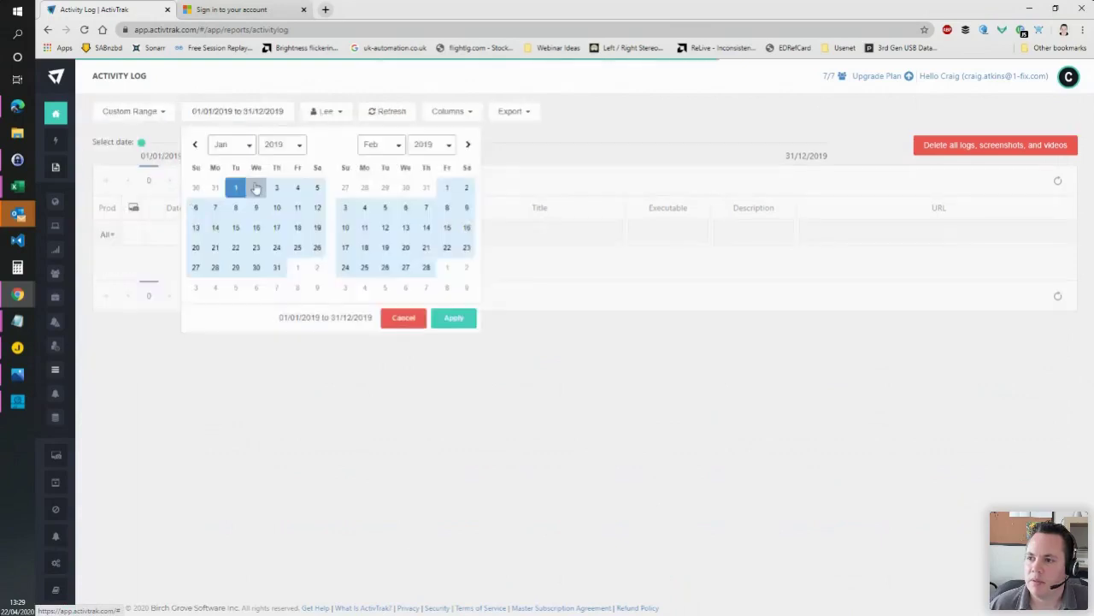
left_click(235, 187)
left_click(297, 210)
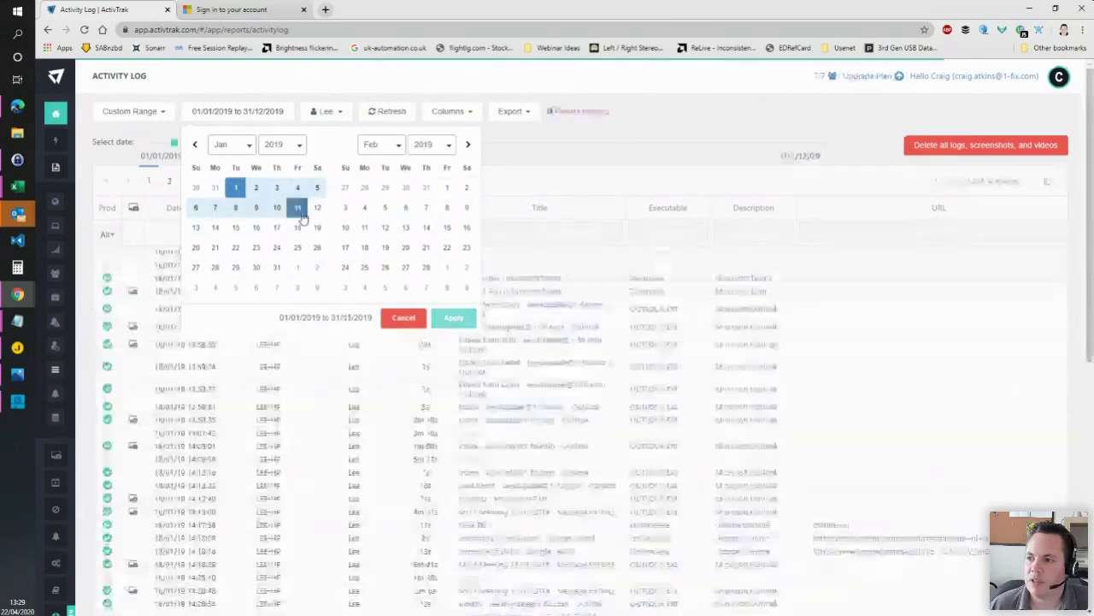
left_click(454, 317)
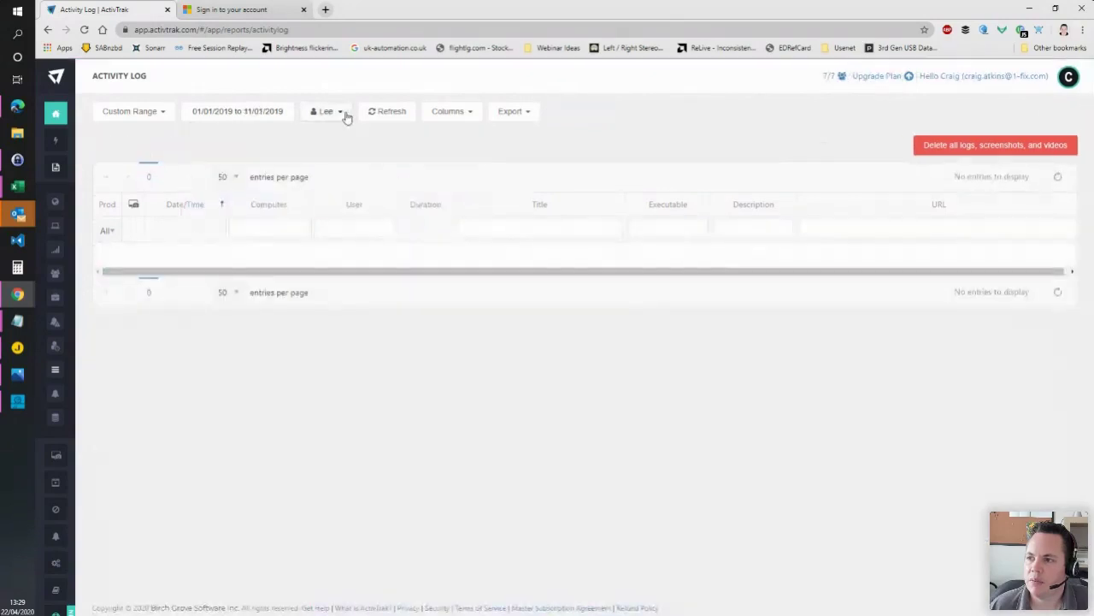
Step: Change the Activity Log's user filter to All Users
left_click(345, 114)
scroll(521, 272, "down", 3)
scroll(515, 274, "down", 10)
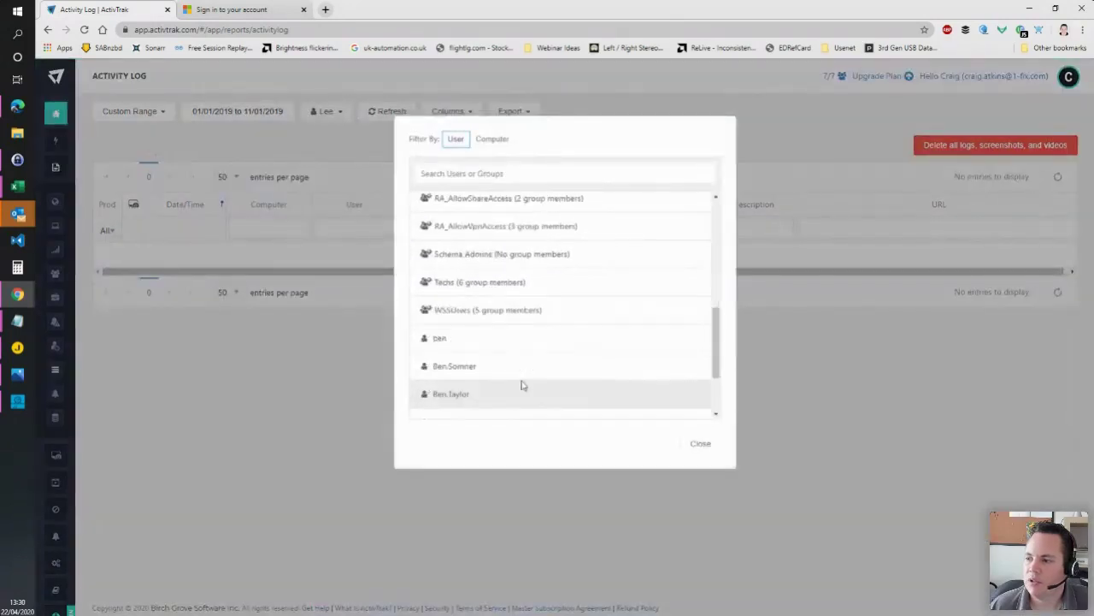
scroll(488, 342, "up", 15)
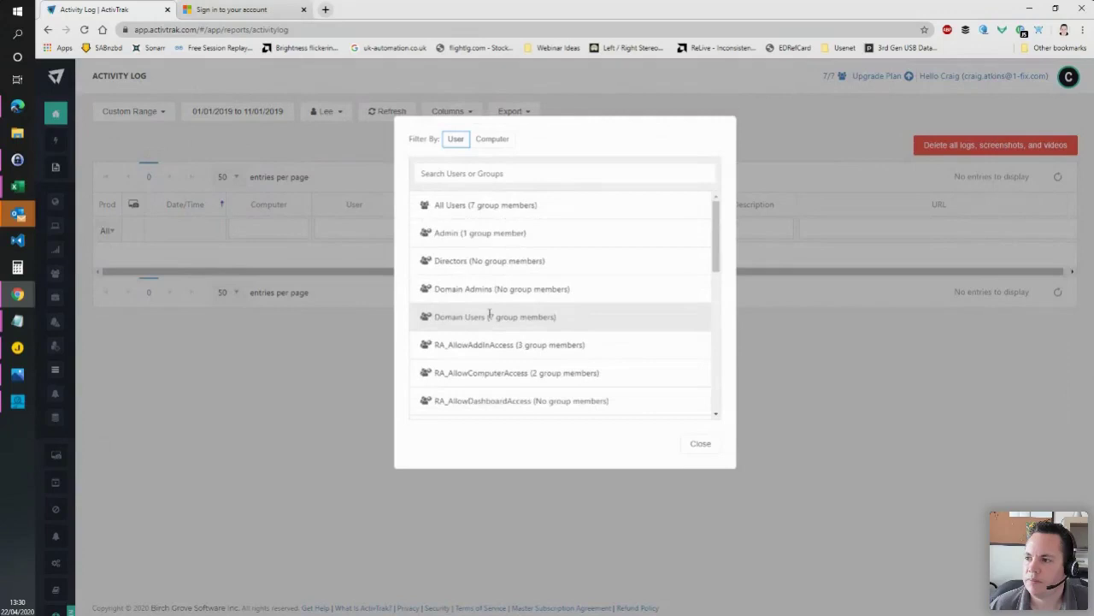
left_click(487, 212)
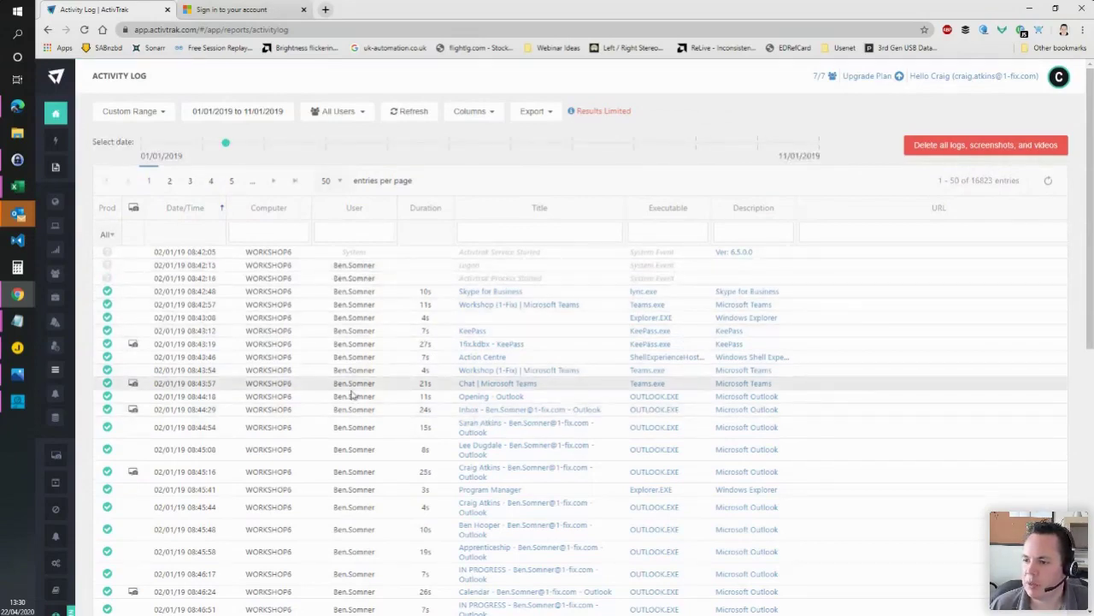
Step: Look through the Activity Log entries for all users, and filter the titles by USB
scroll(395, 336, "down", 10)
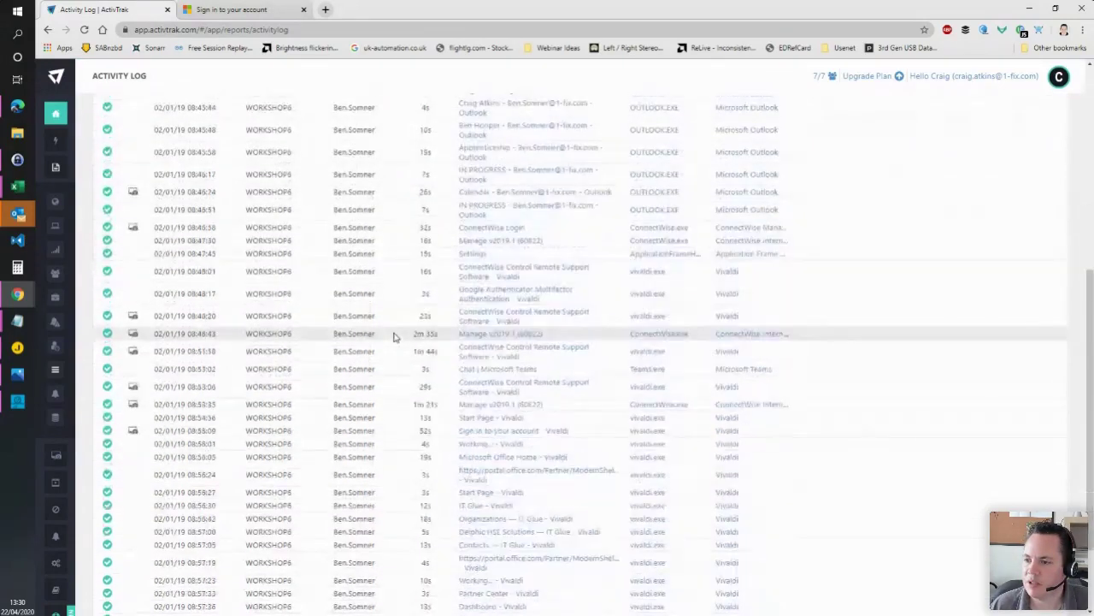
scroll(393, 335, "up", 10)
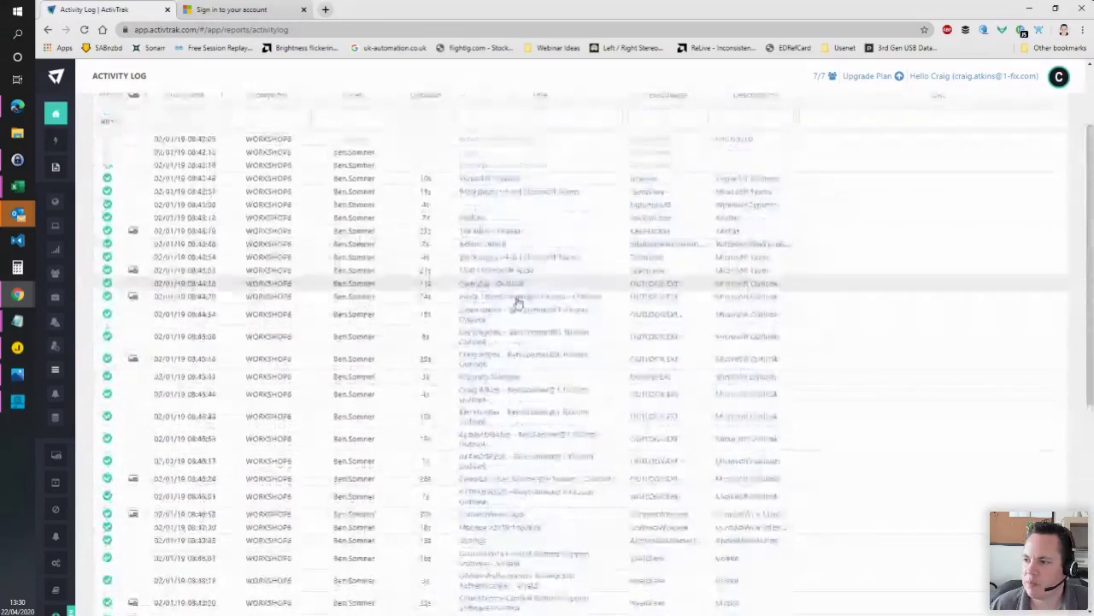
scroll(640, 282, "up", 2)
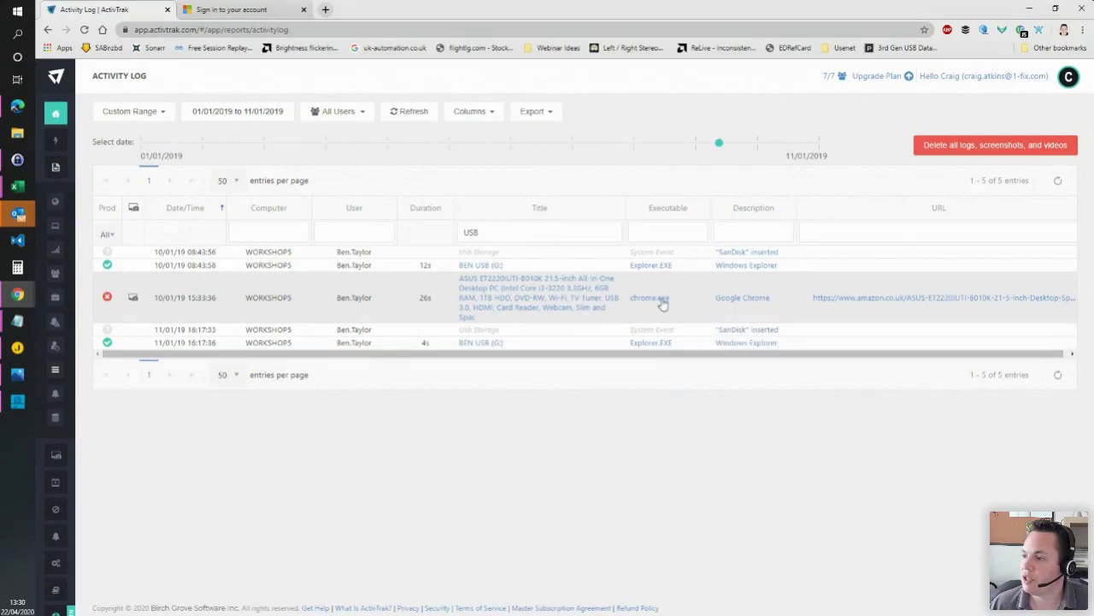
Step: Open the screenshot of the unproductive Amazon desktop PC entry, inspect it at full size, and close it
left_click(133, 298)
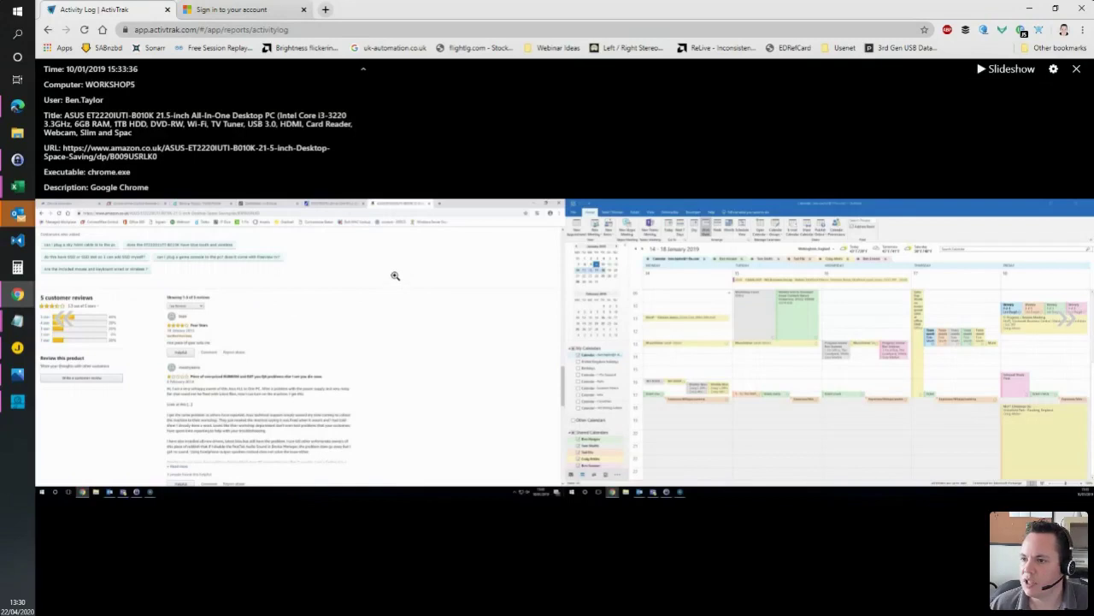
left_click(315, 298)
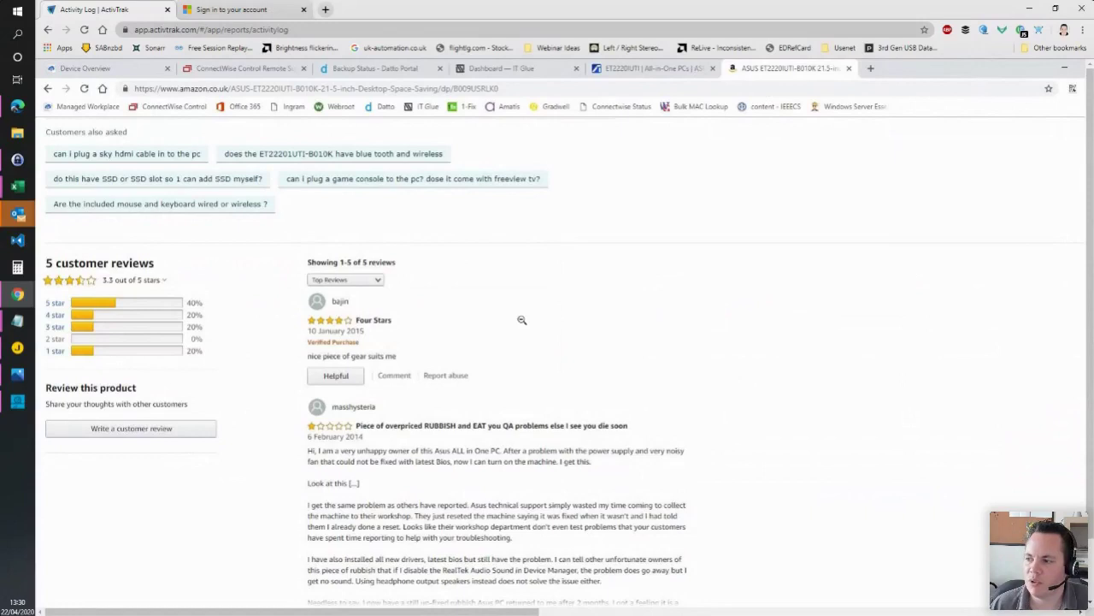
left_click(569, 395)
left_click(1075, 70)
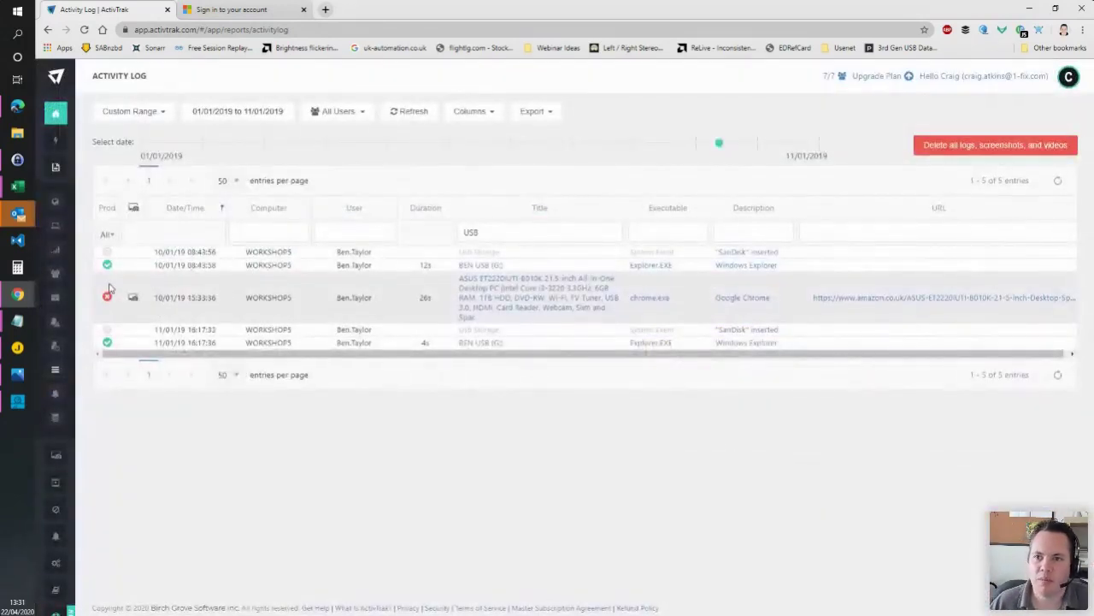
Step: Open the Alarms page and examine the configured alarms' conditions, status and actions, including the social media and USB storage alarms
mouse_move(65, 295)
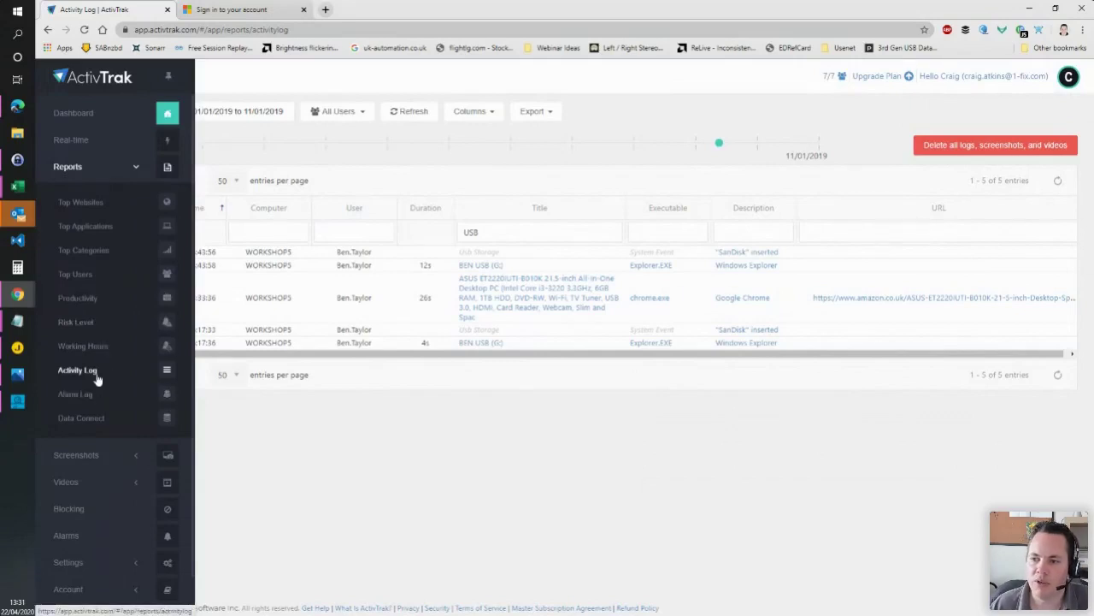
left_click(107, 534)
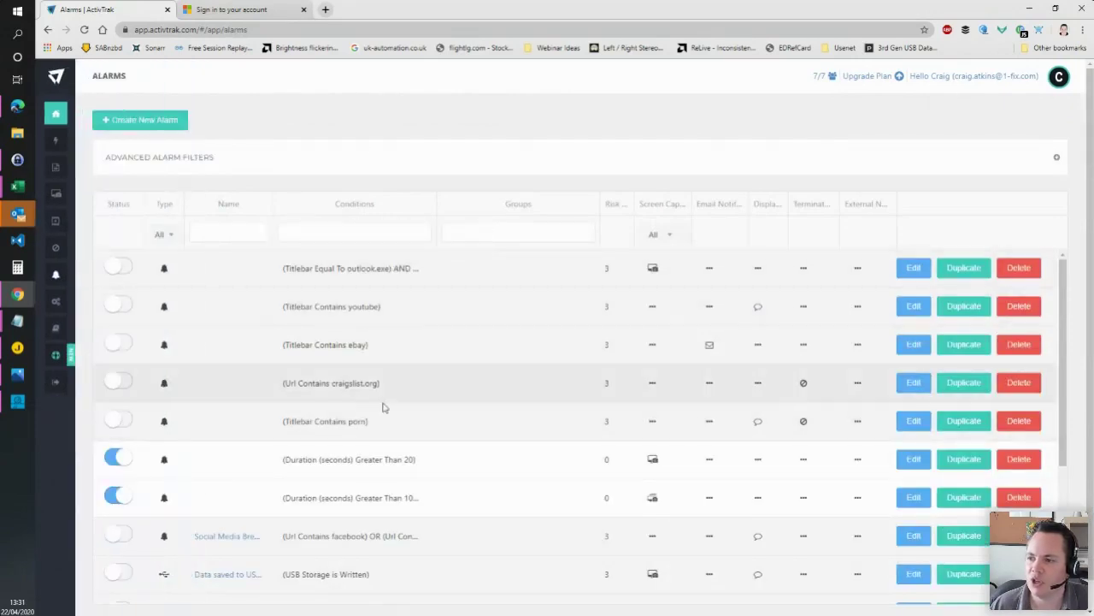
scroll(481, 424, "down", 2)
scroll(480, 425, "up", 2)
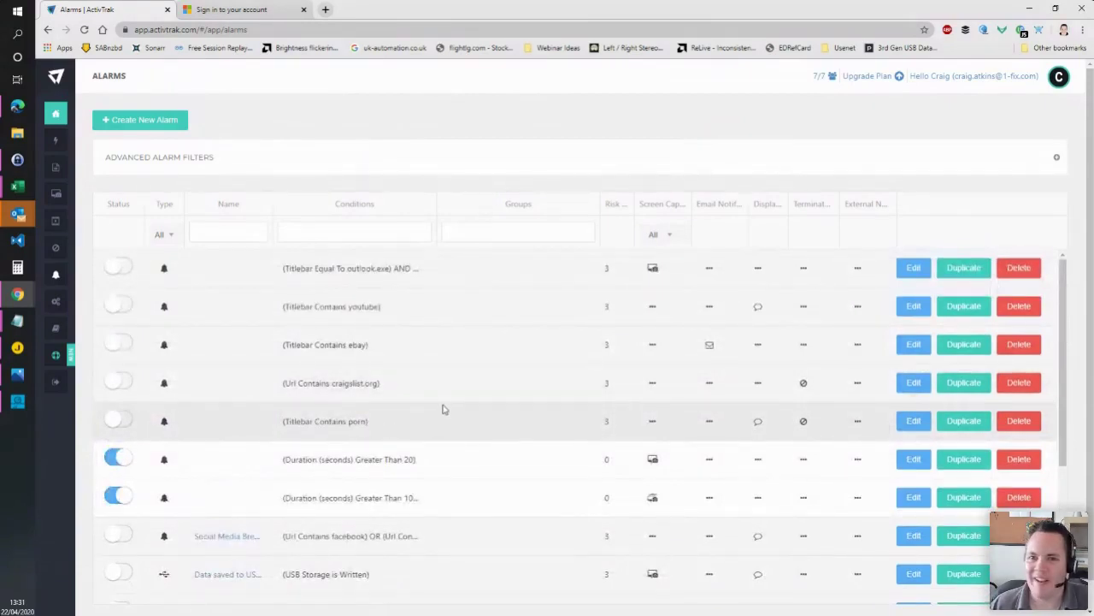
scroll(322, 313, "down", 5)
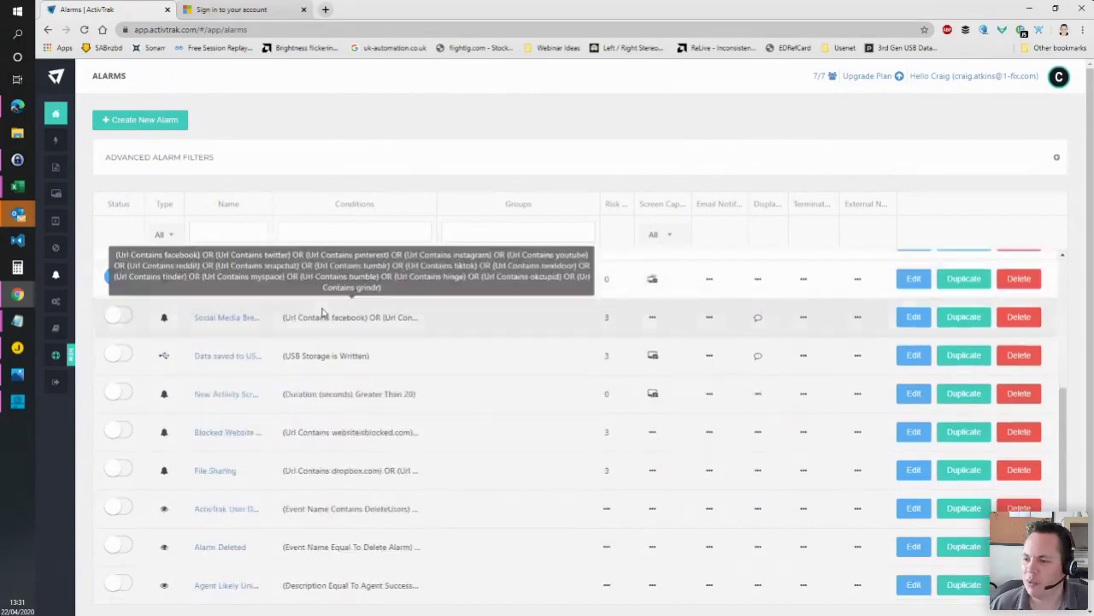
scroll(323, 313, "up", 5)
scroll(428, 357, "down", 1)
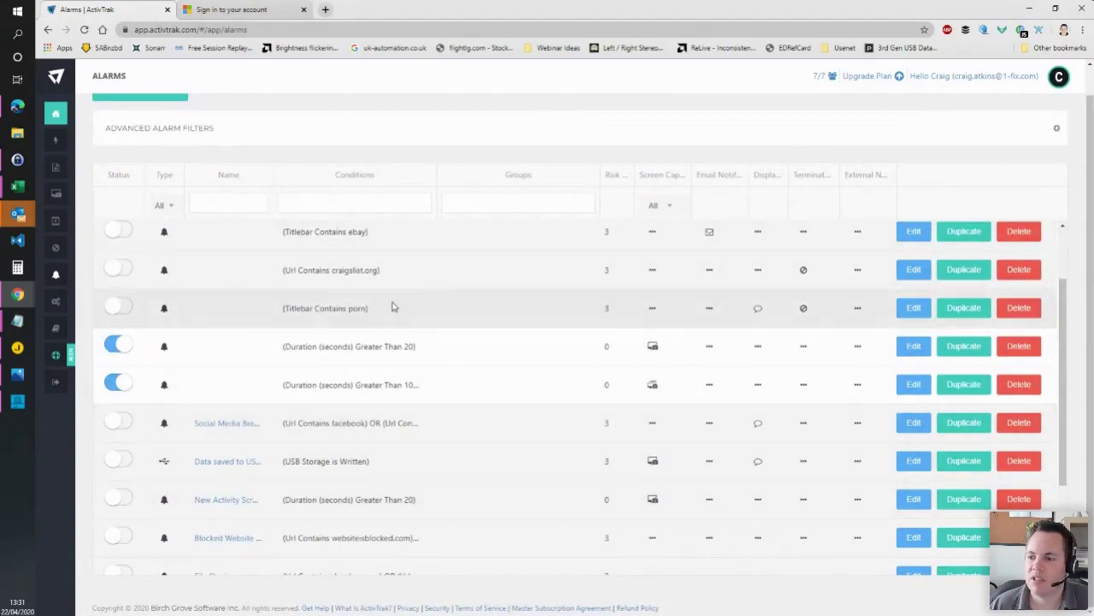
scroll(392, 307, "down", 2)
scroll(394, 372, "up", 3)
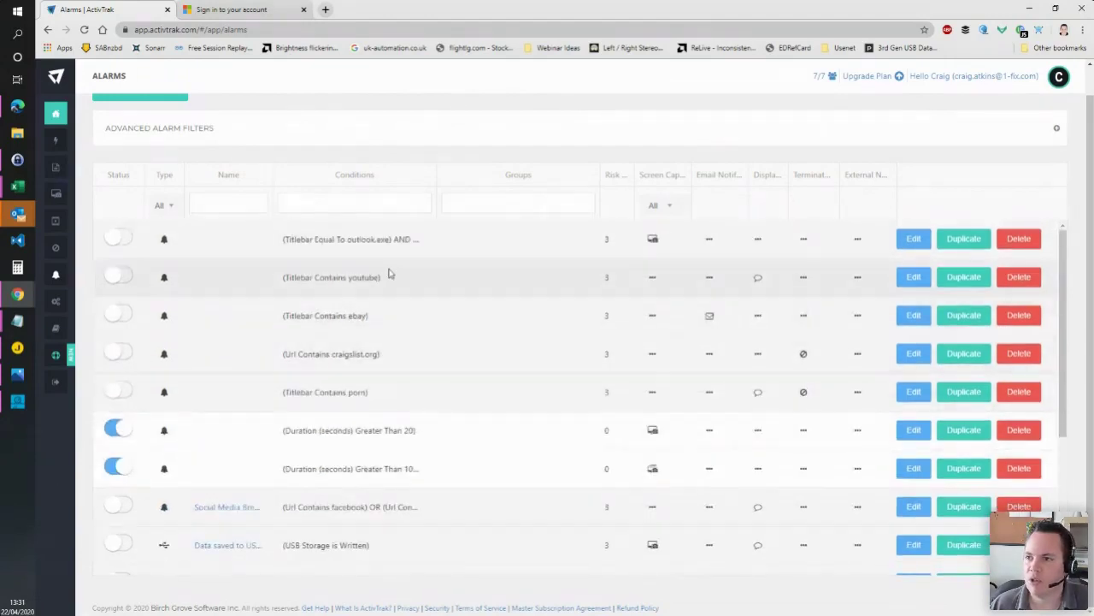
scroll(359, 256, "up", 1)
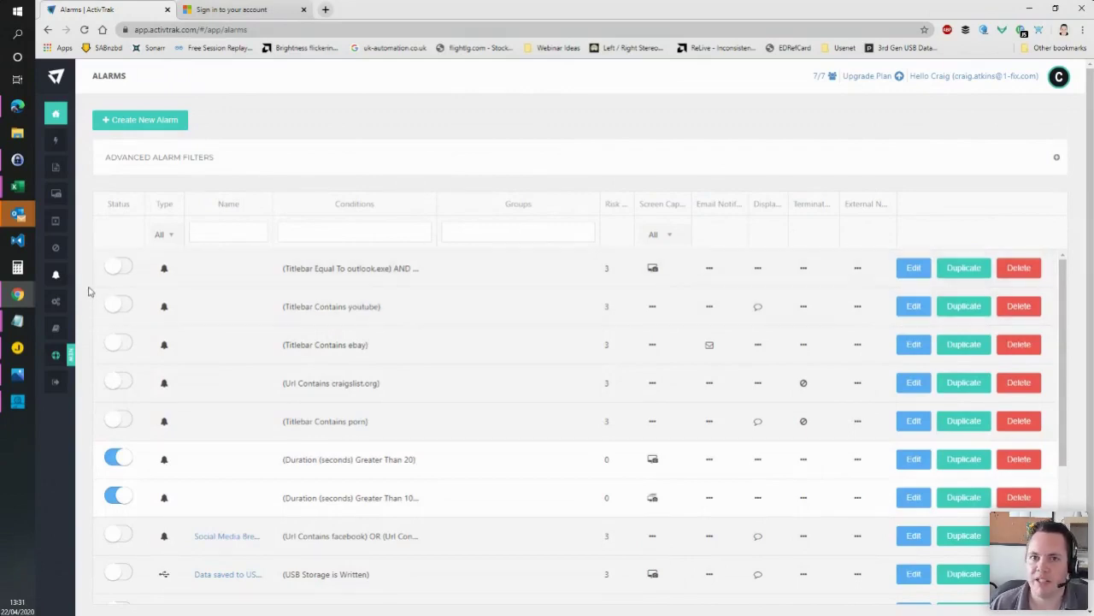
Step: Return to the dashboard, browse the groups and users available in its user filter, and close the filter without choosing any
mouse_move(59, 310)
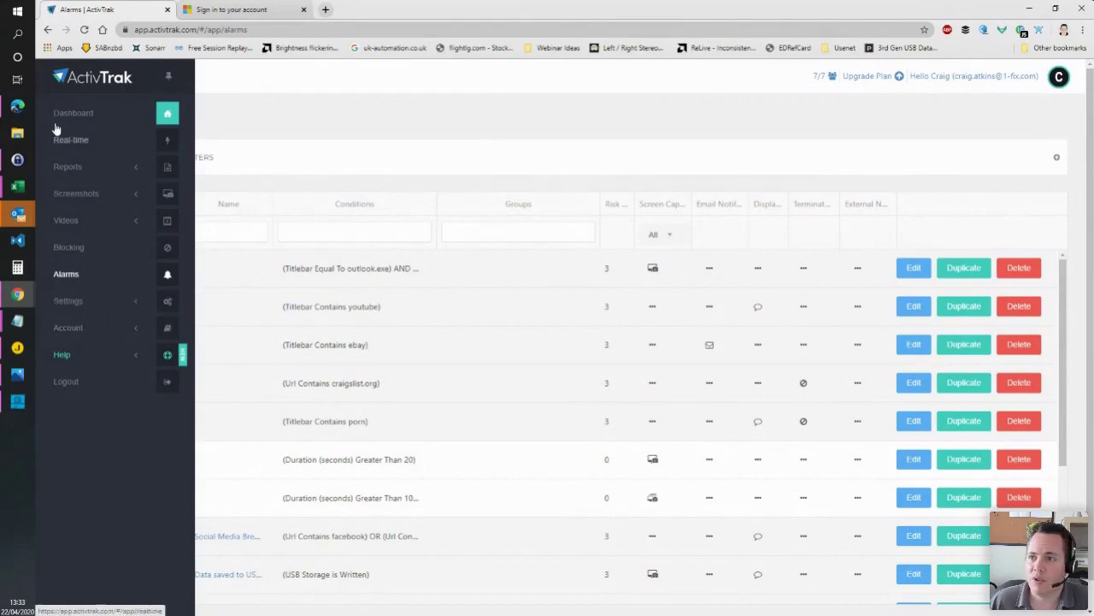
left_click(89, 118)
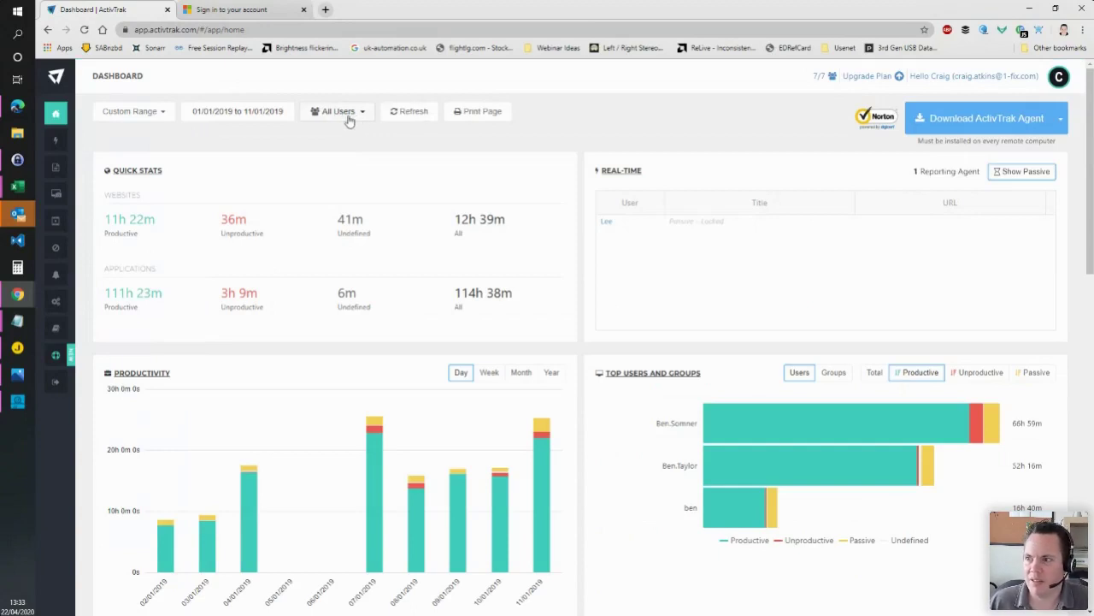
left_click(347, 118)
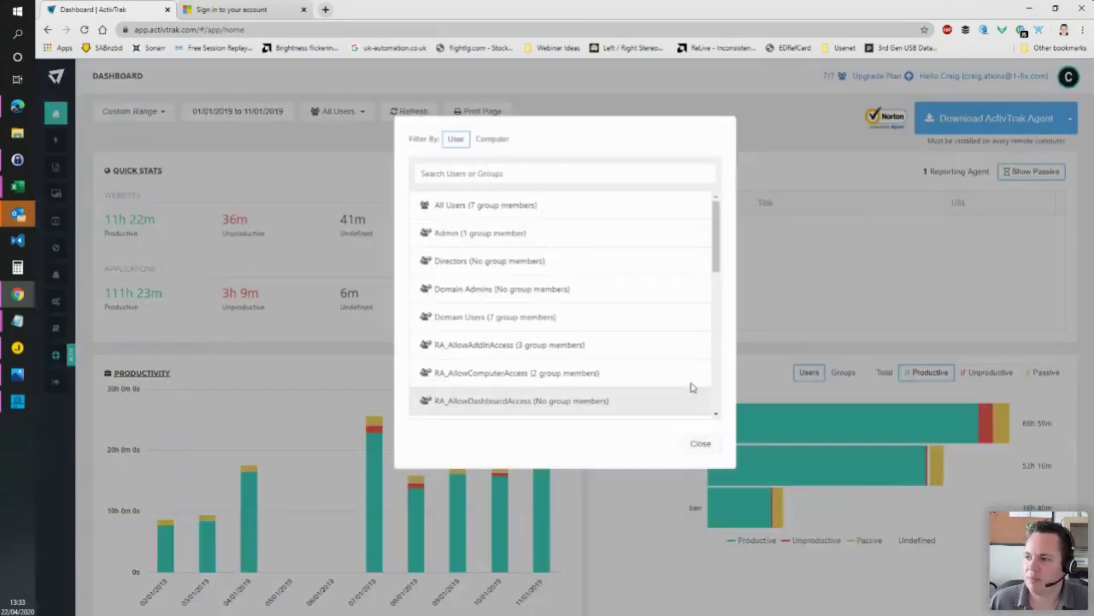
scroll(657, 334, "down", 1)
scroll(656, 333, "down", 5)
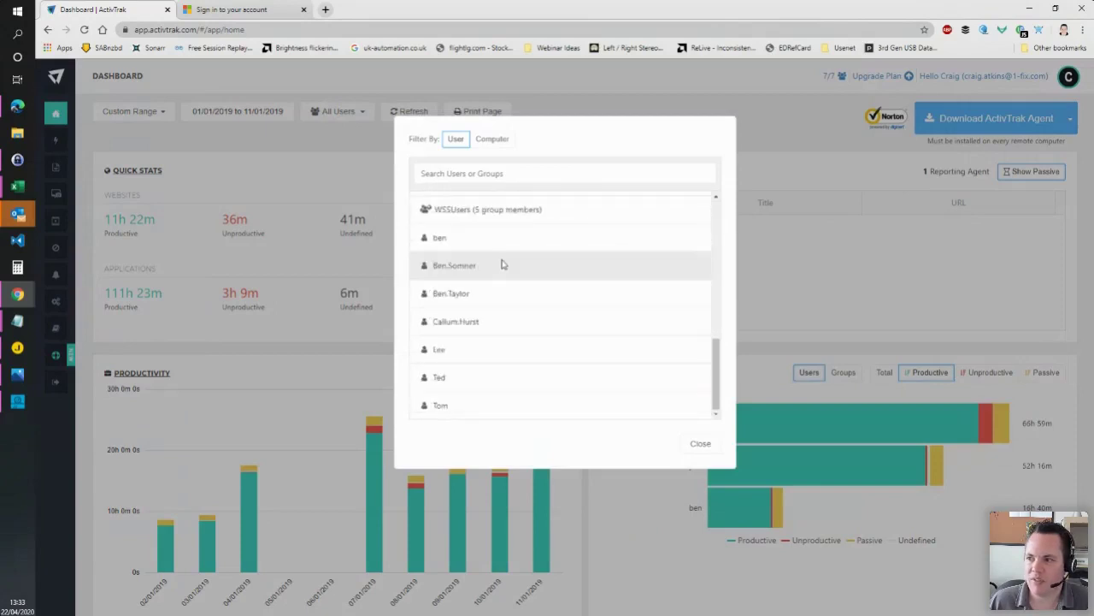
scroll(505, 273, "down", 2)
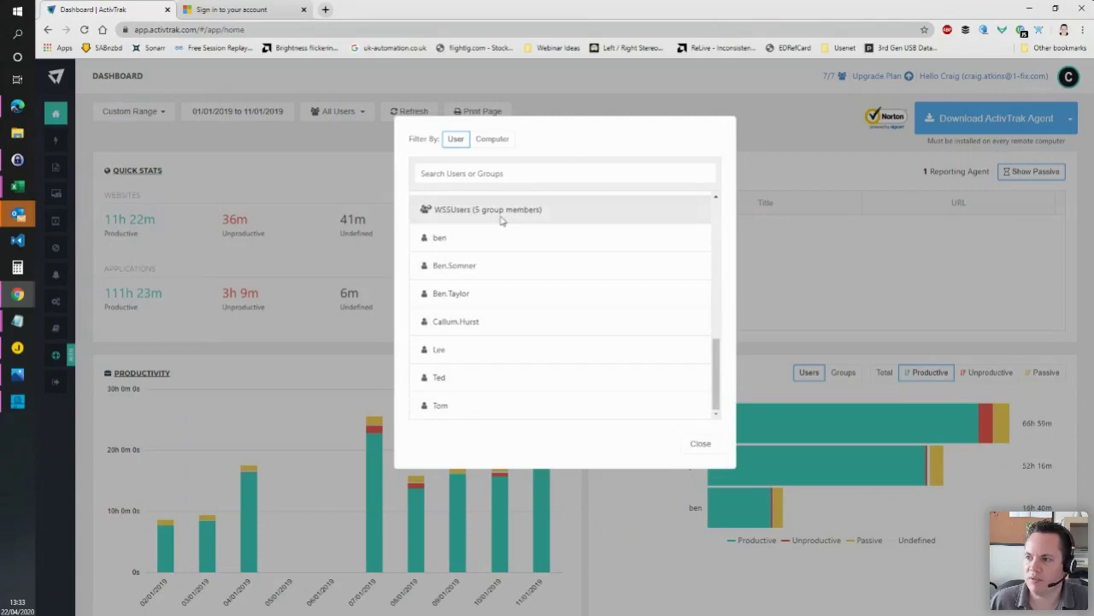
left_click(700, 443)
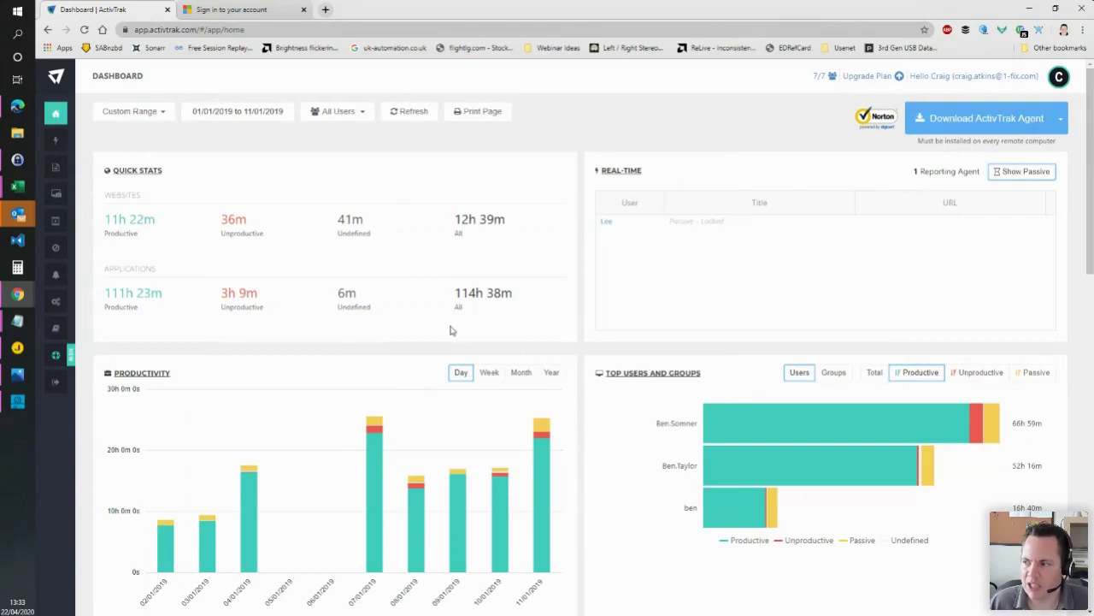
Step: Open the Blocking page and compare its Domains view with its Groups view
scroll(469, 239, "down", 1)
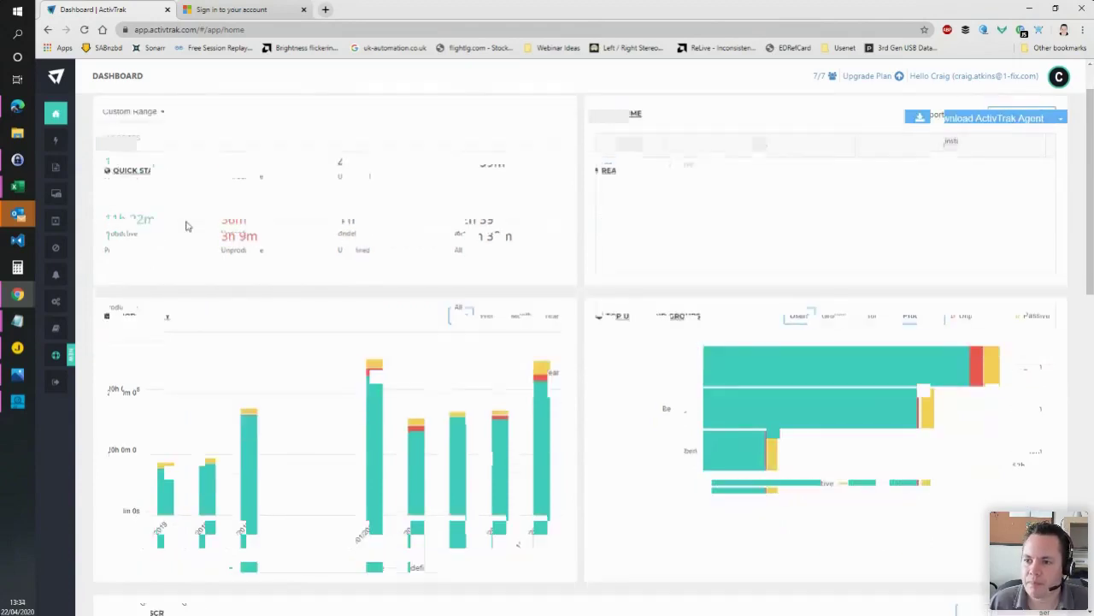
mouse_move(61, 289)
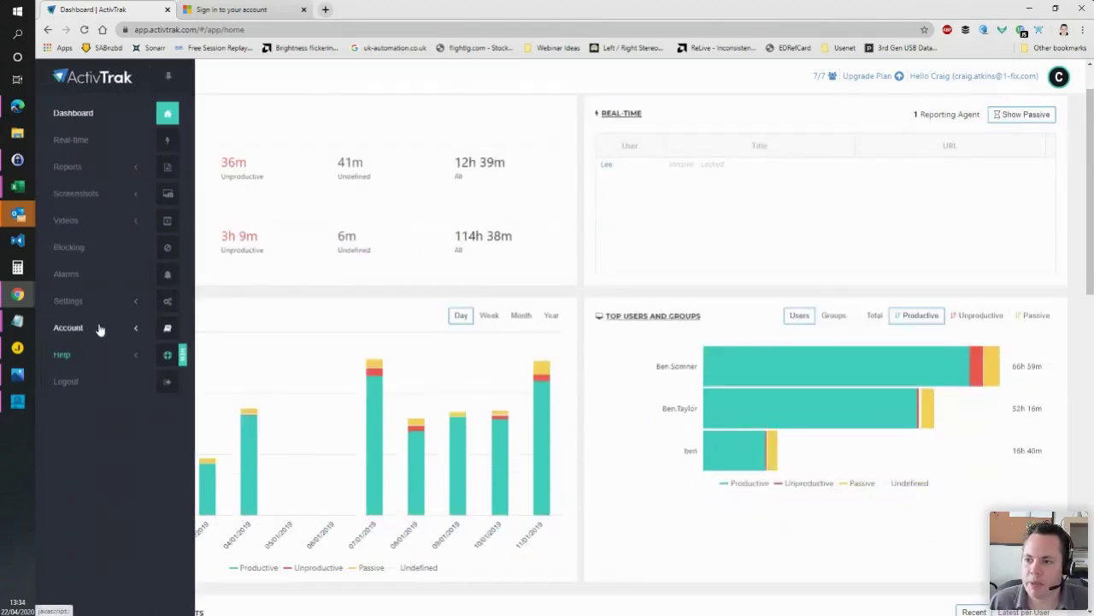
left_click(112, 249)
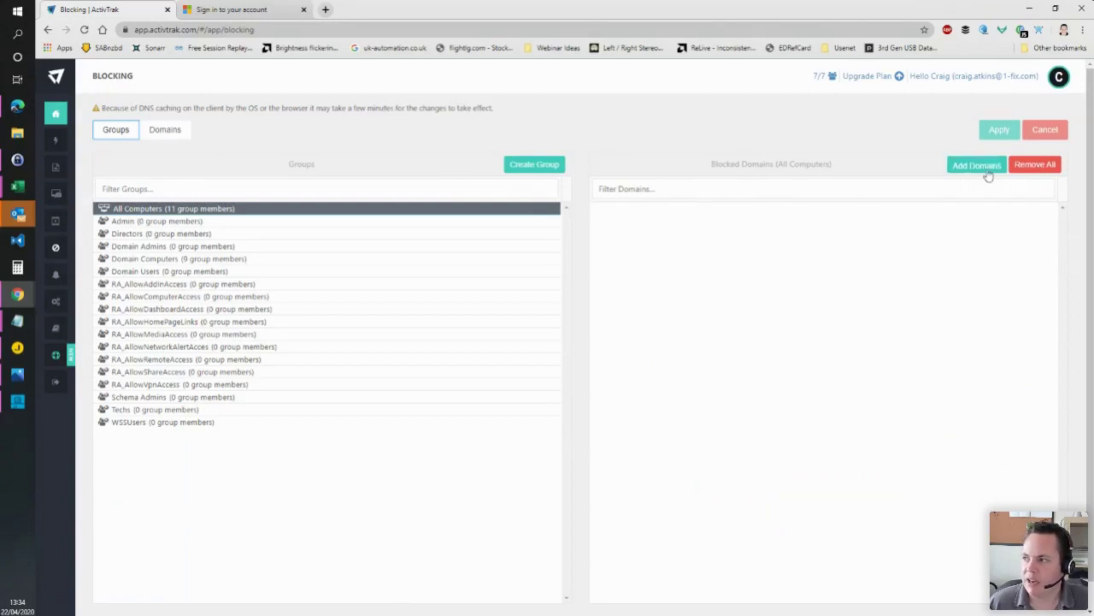
left_click(166, 132)
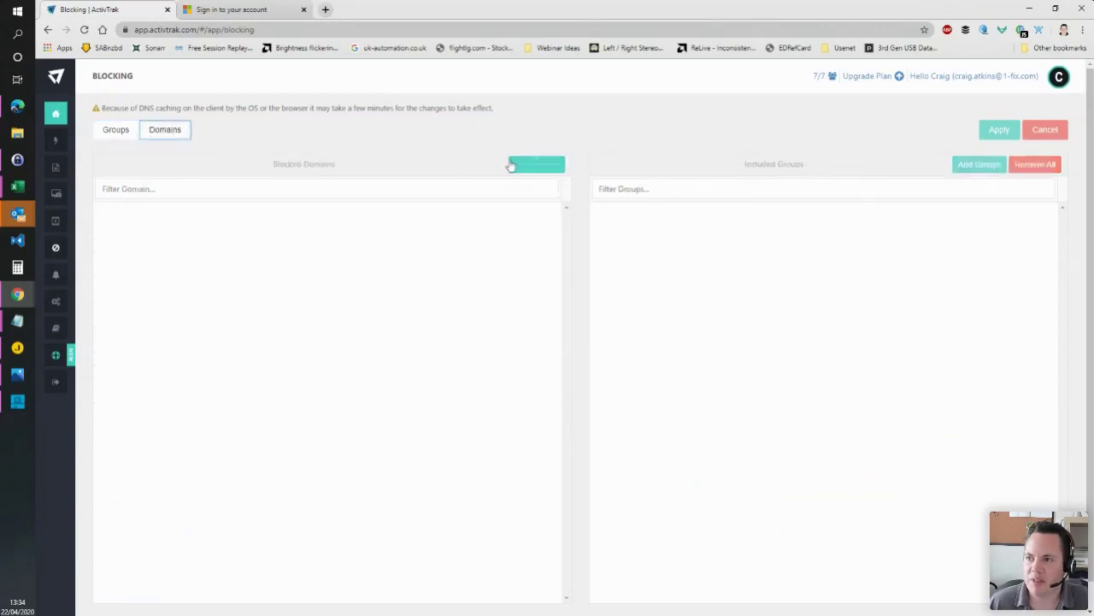
left_click(117, 129)
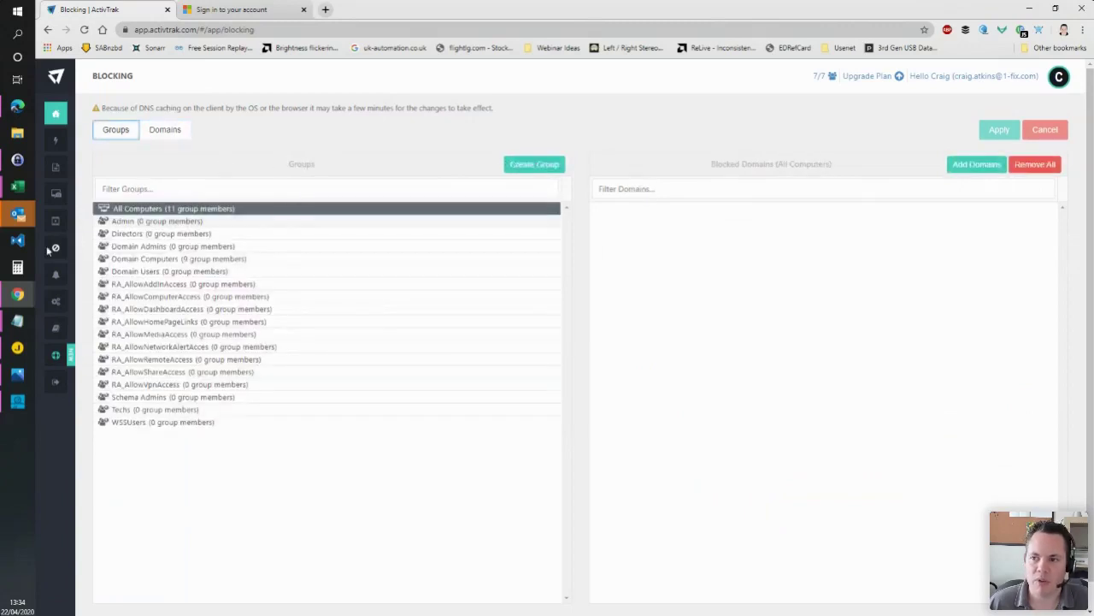
Step: Open the Top Categories report and examine the time spent per category and the Admin & IT websites and apps
mouse_move(47, 224)
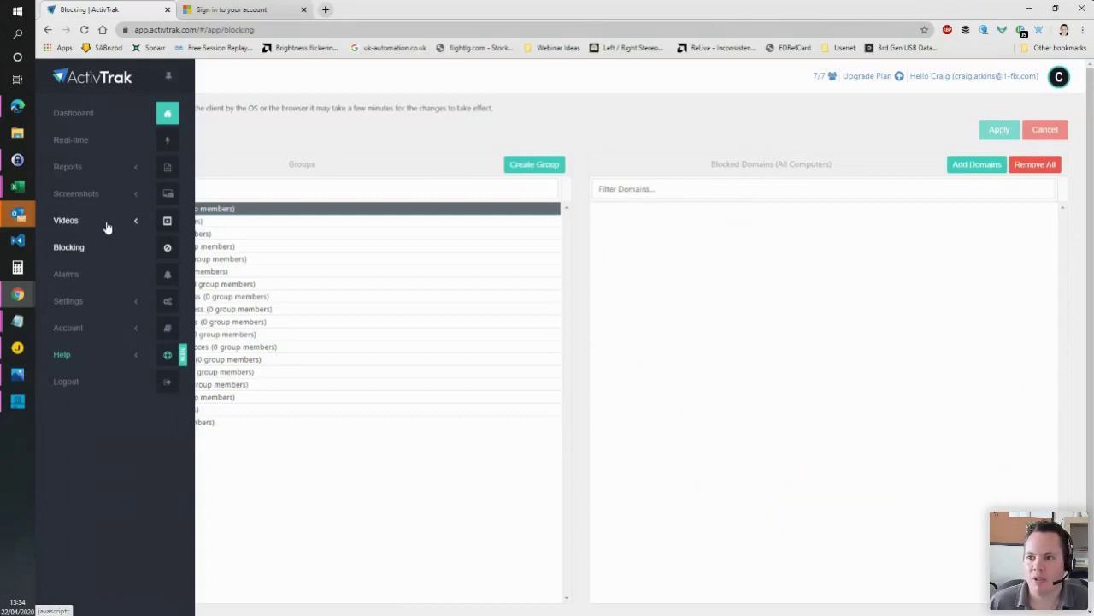
left_click(108, 167)
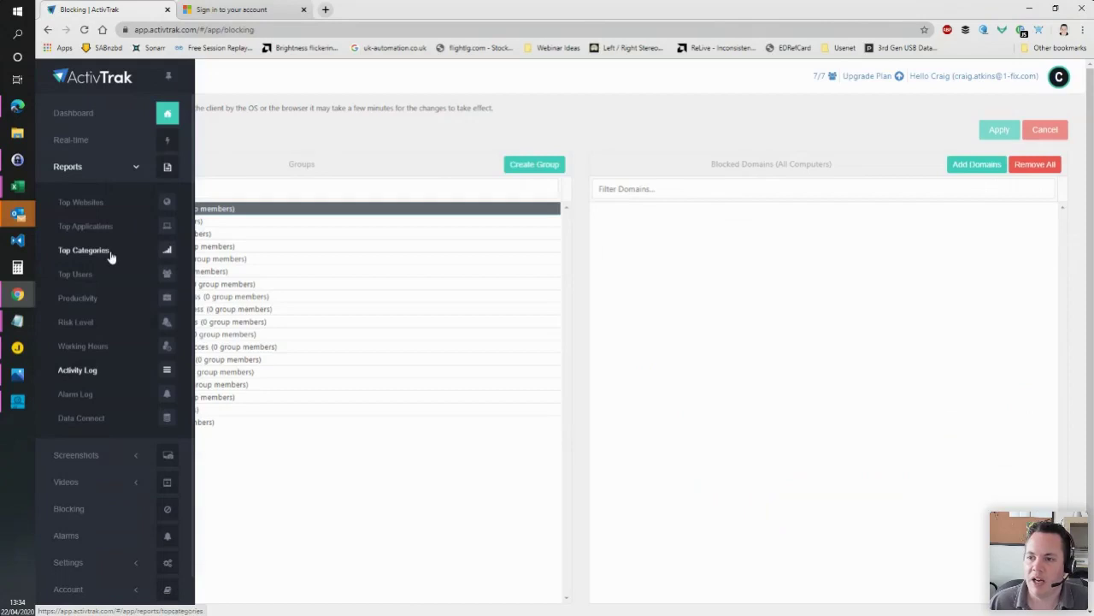
left_click(84, 250)
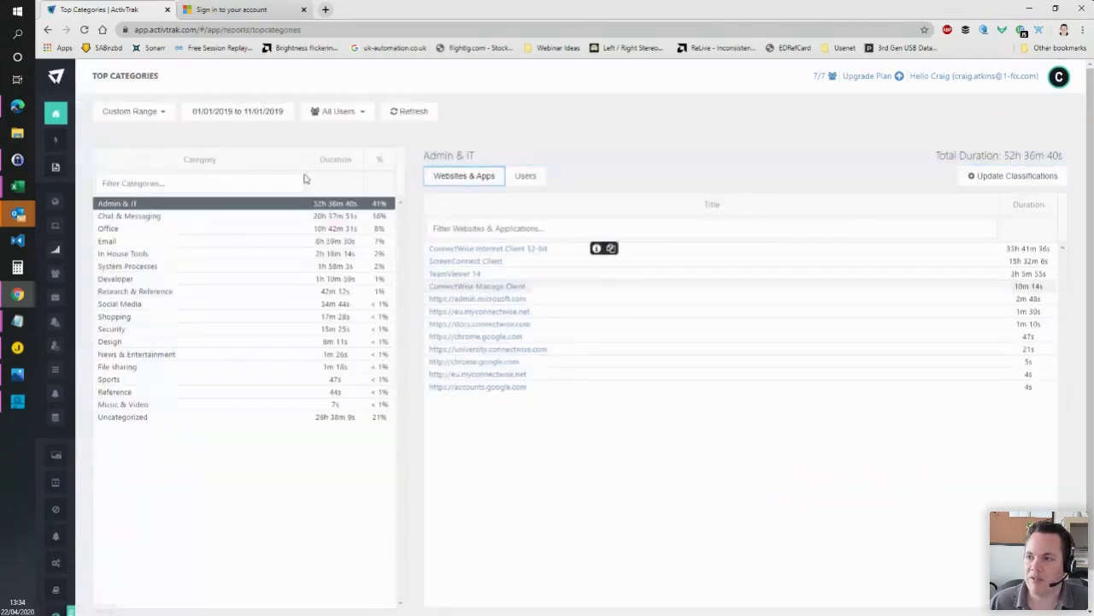
scroll(715, 263, "down", 1)
scroll(718, 263, "up", 1)
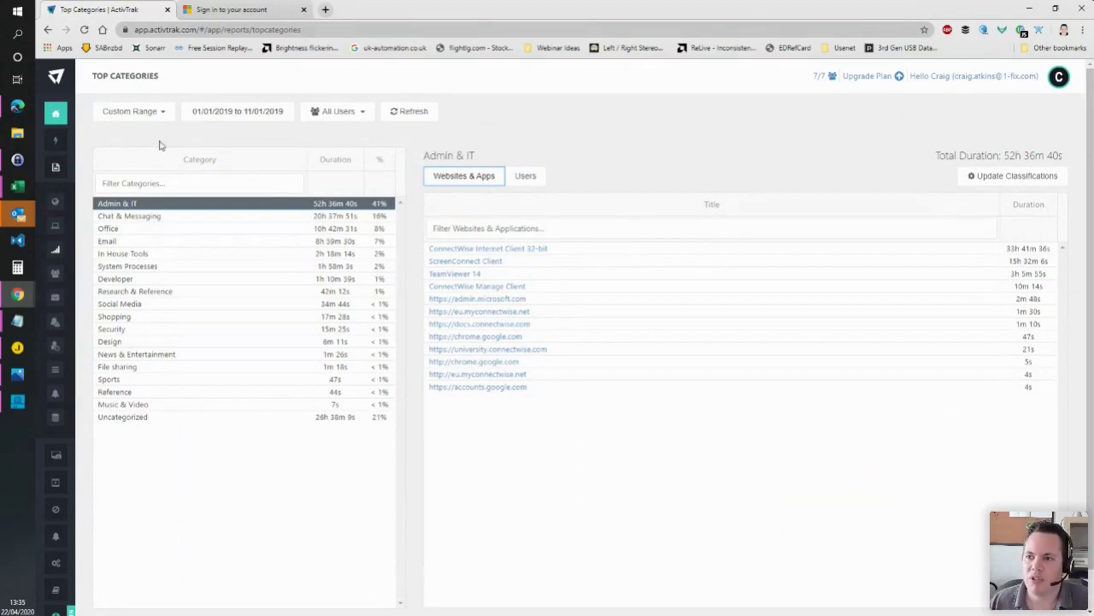
Step: Open the real-time activity list, and return to the dashboard overview
left_click(71, 144)
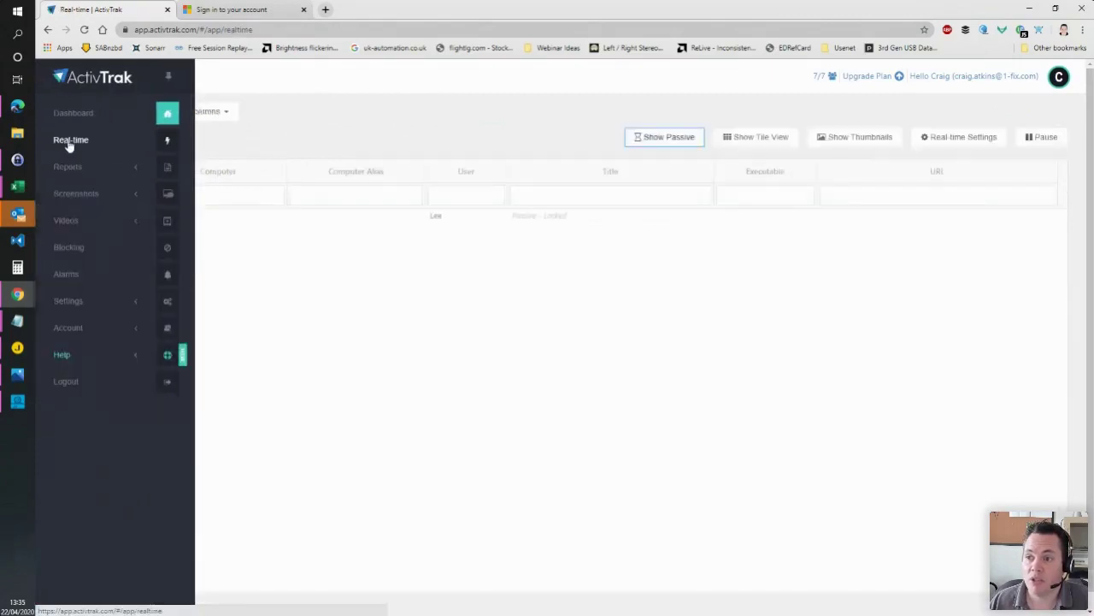
left_click(101, 114)
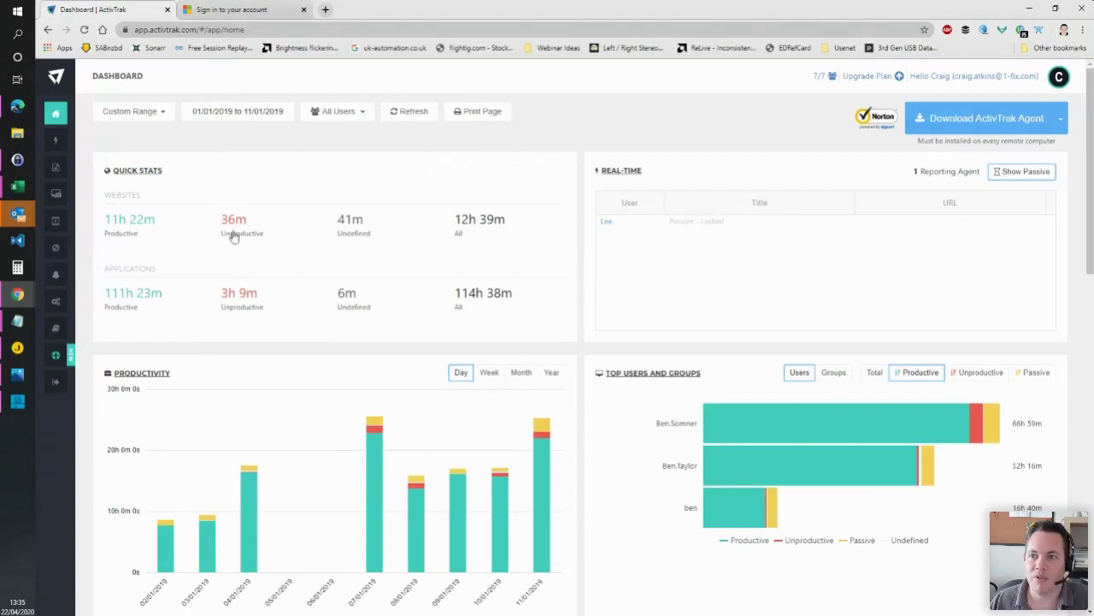
mouse_move(60, 197)
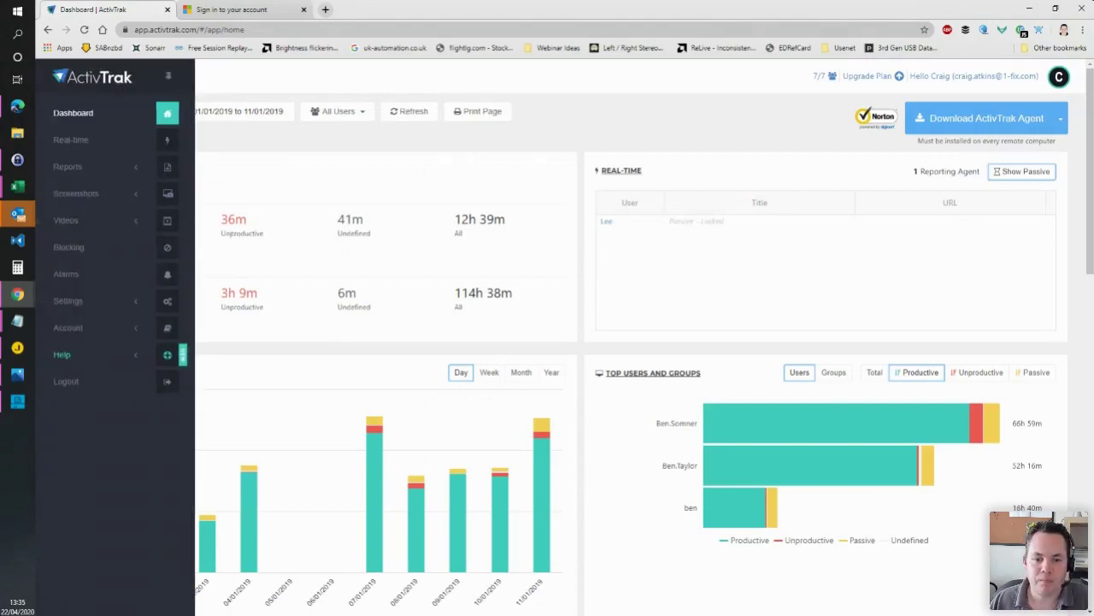